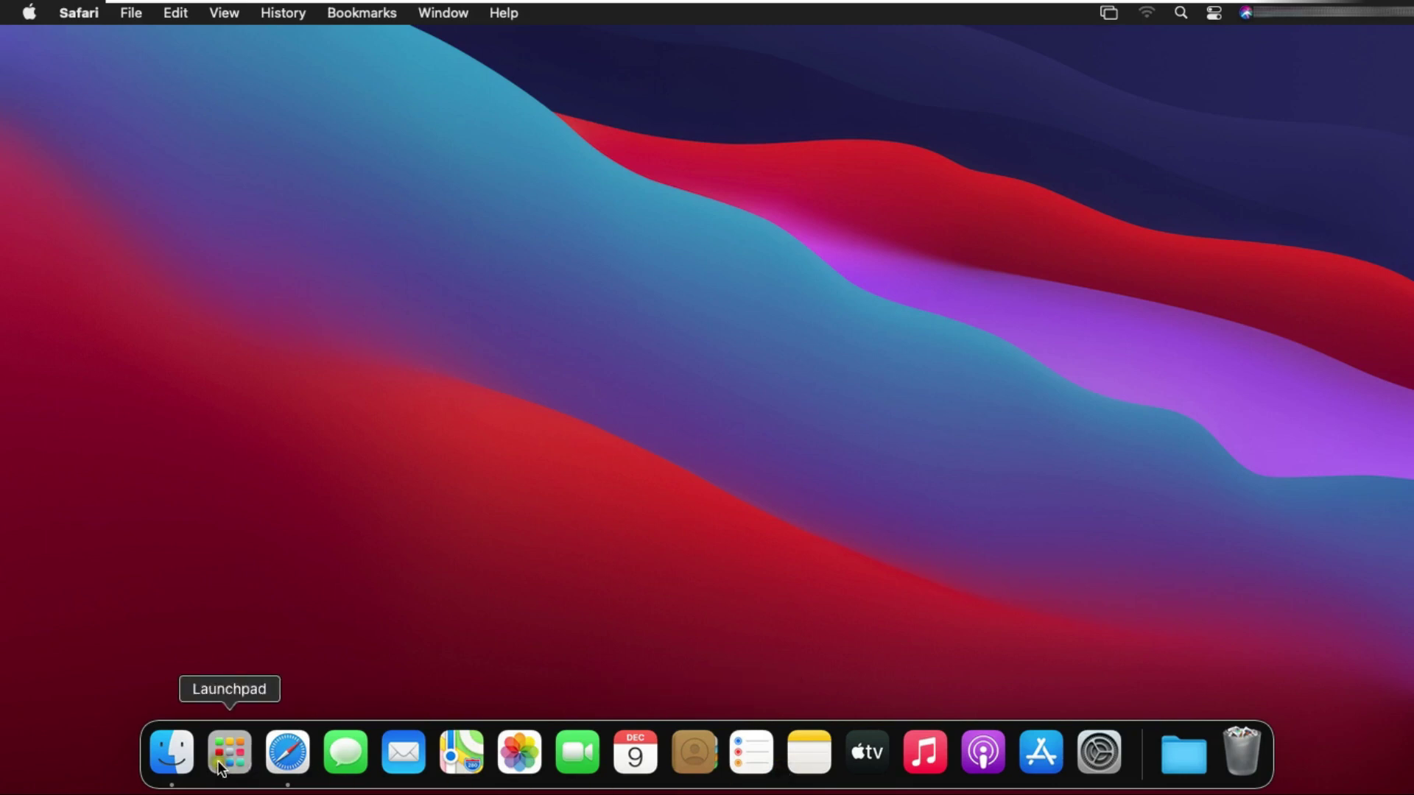
- Navigate Finder to Downloads › Microsoft Office 2021 › Setup and bring up actions for the installer package
click(172, 761)
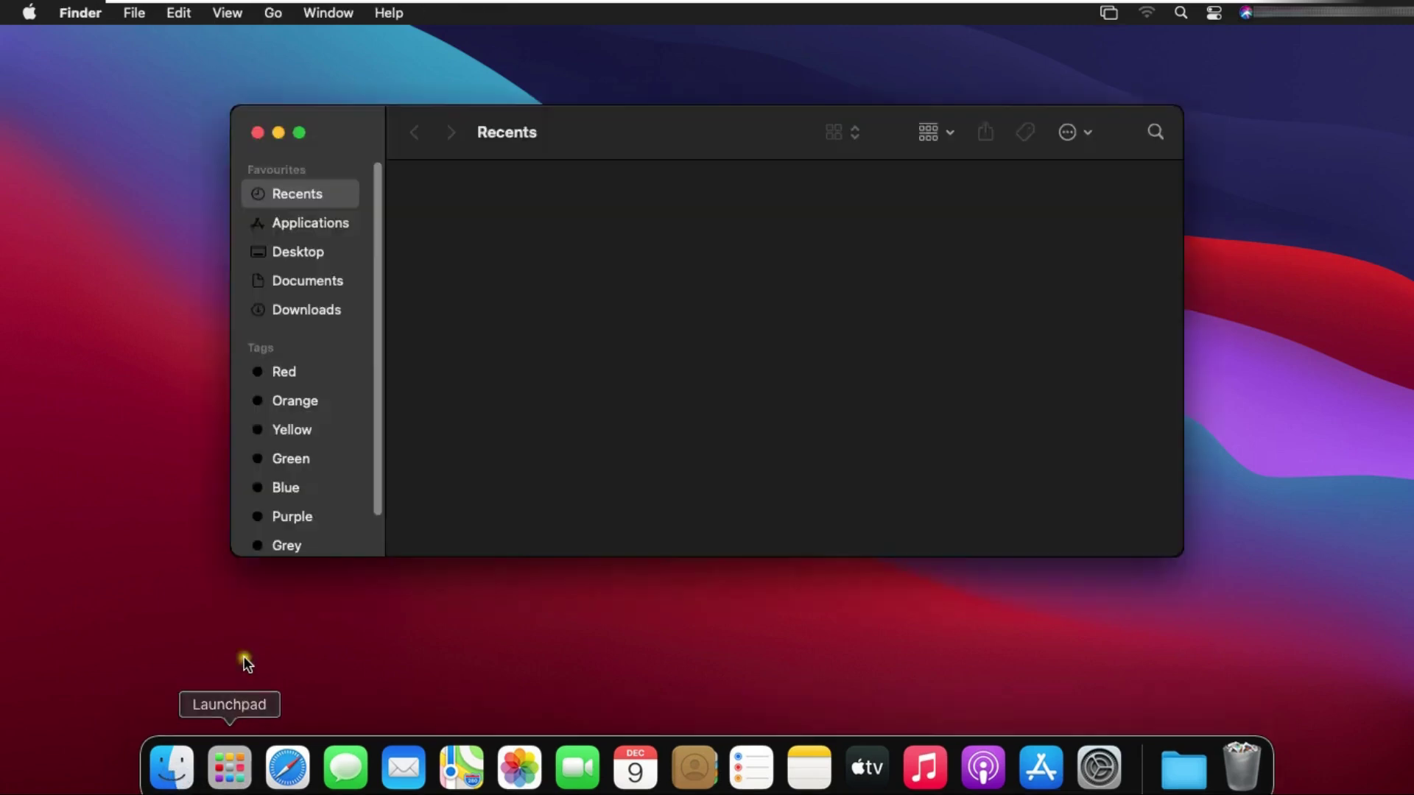
click(314, 308)
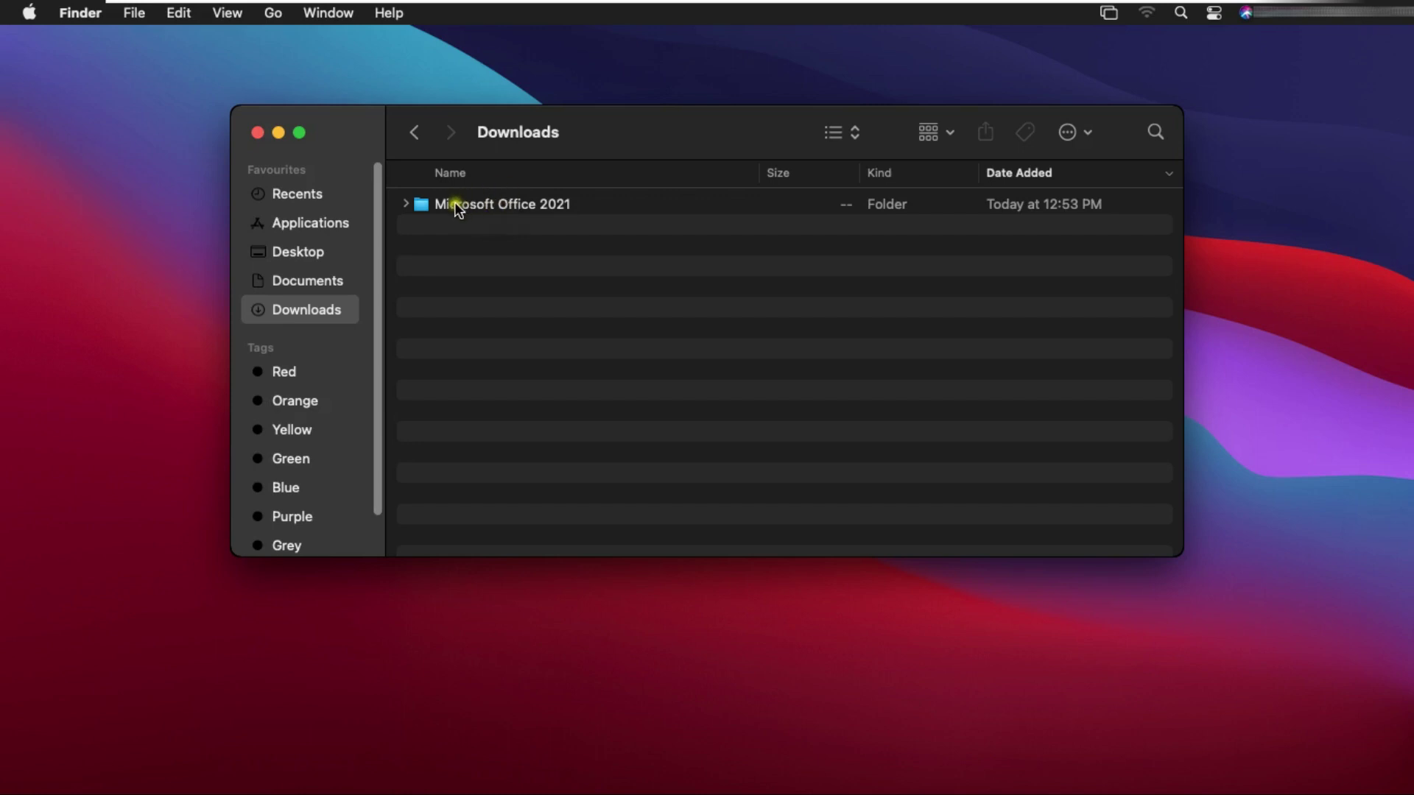
click(454, 205)
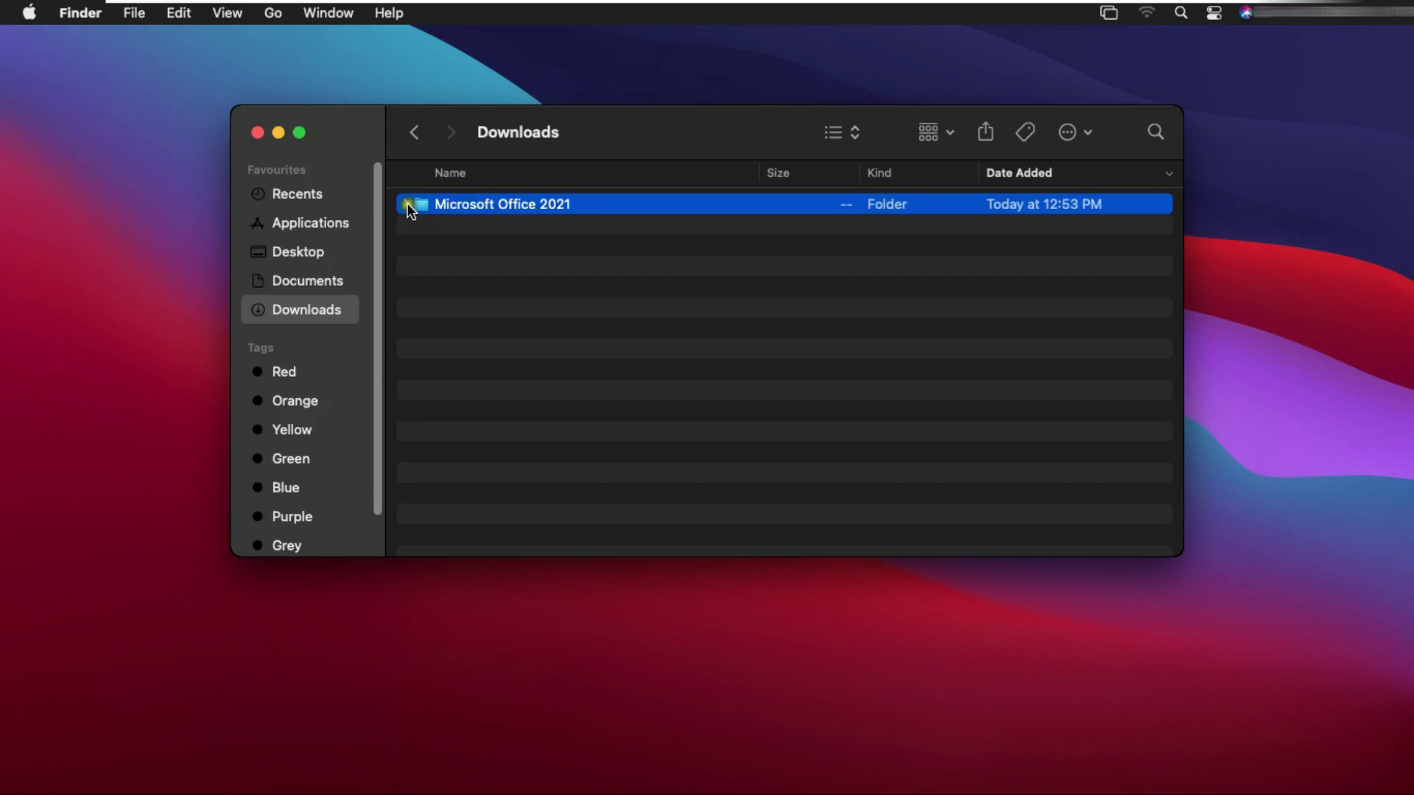
double_click(434, 209)
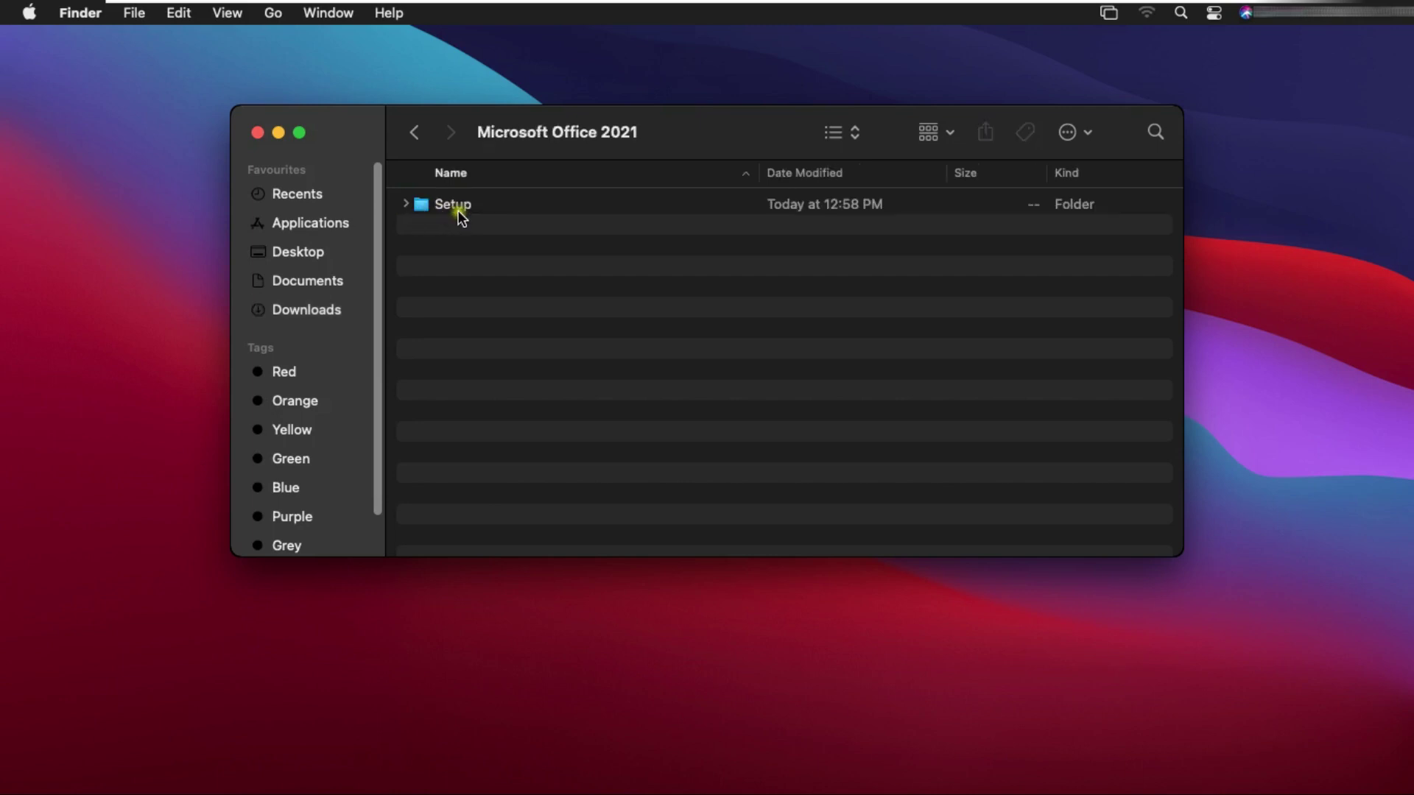
click(436, 205)
double_click(438, 206)
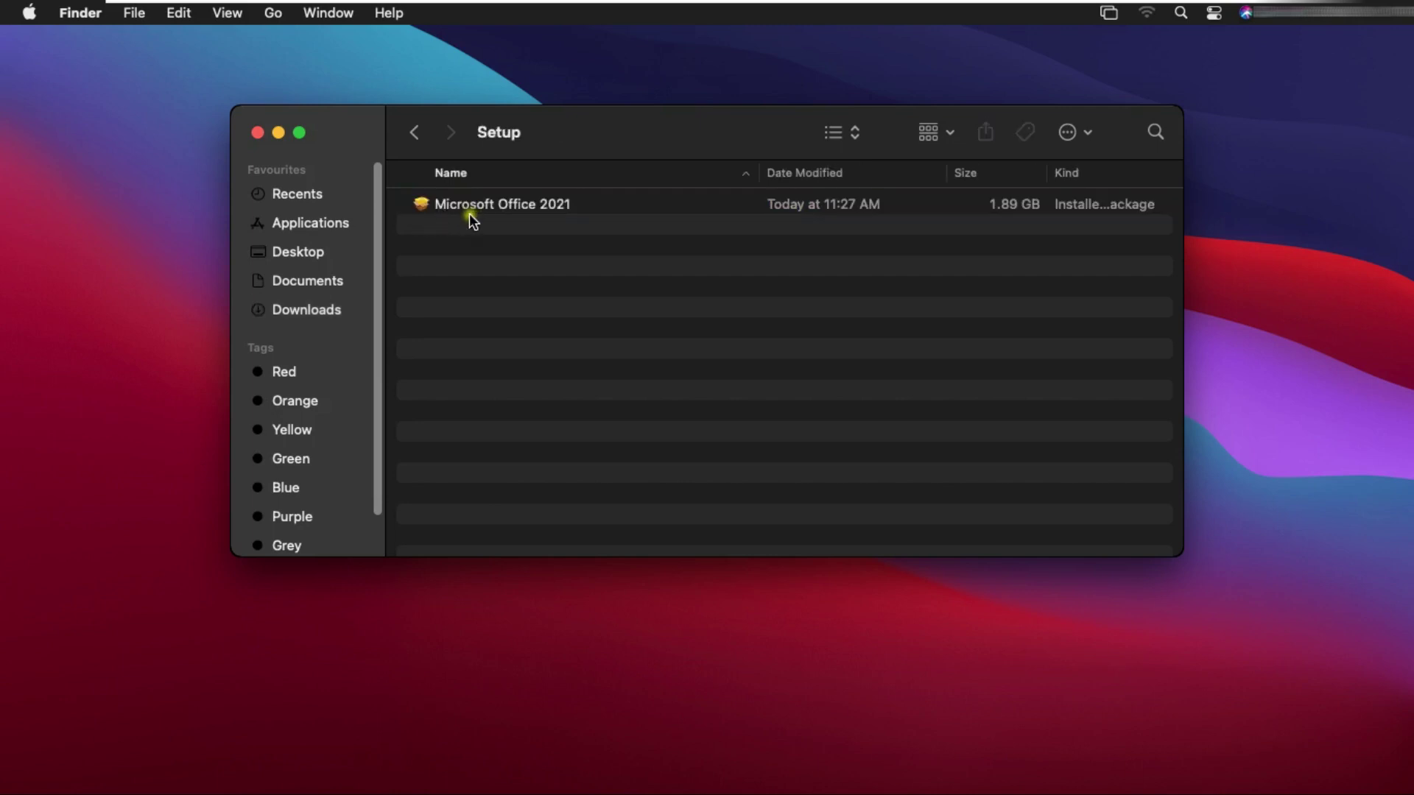
right_click(549, 207)
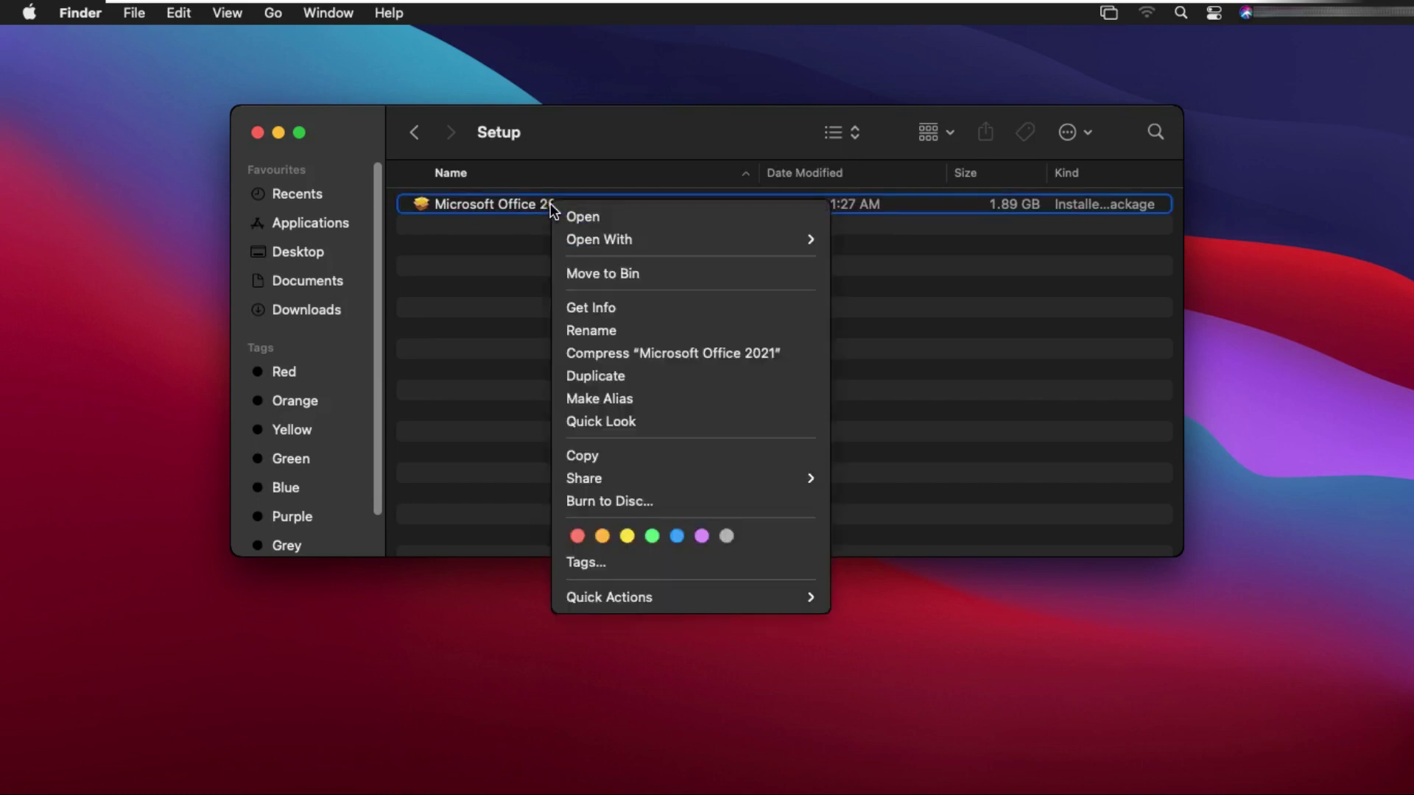
mouse_move(599, 240)
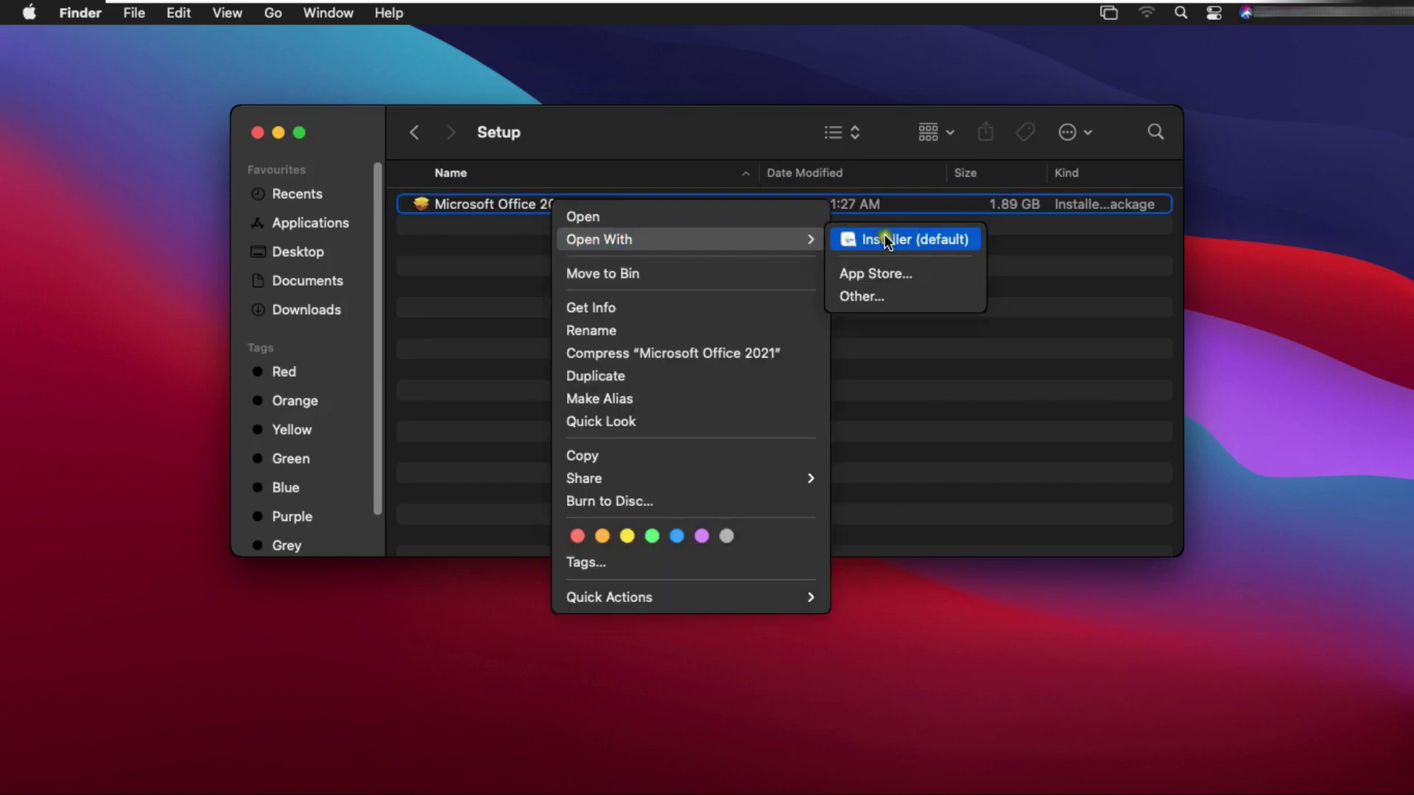
- Open the package with Installer, close Finder, and agree to the licence agreement
click(887, 240)
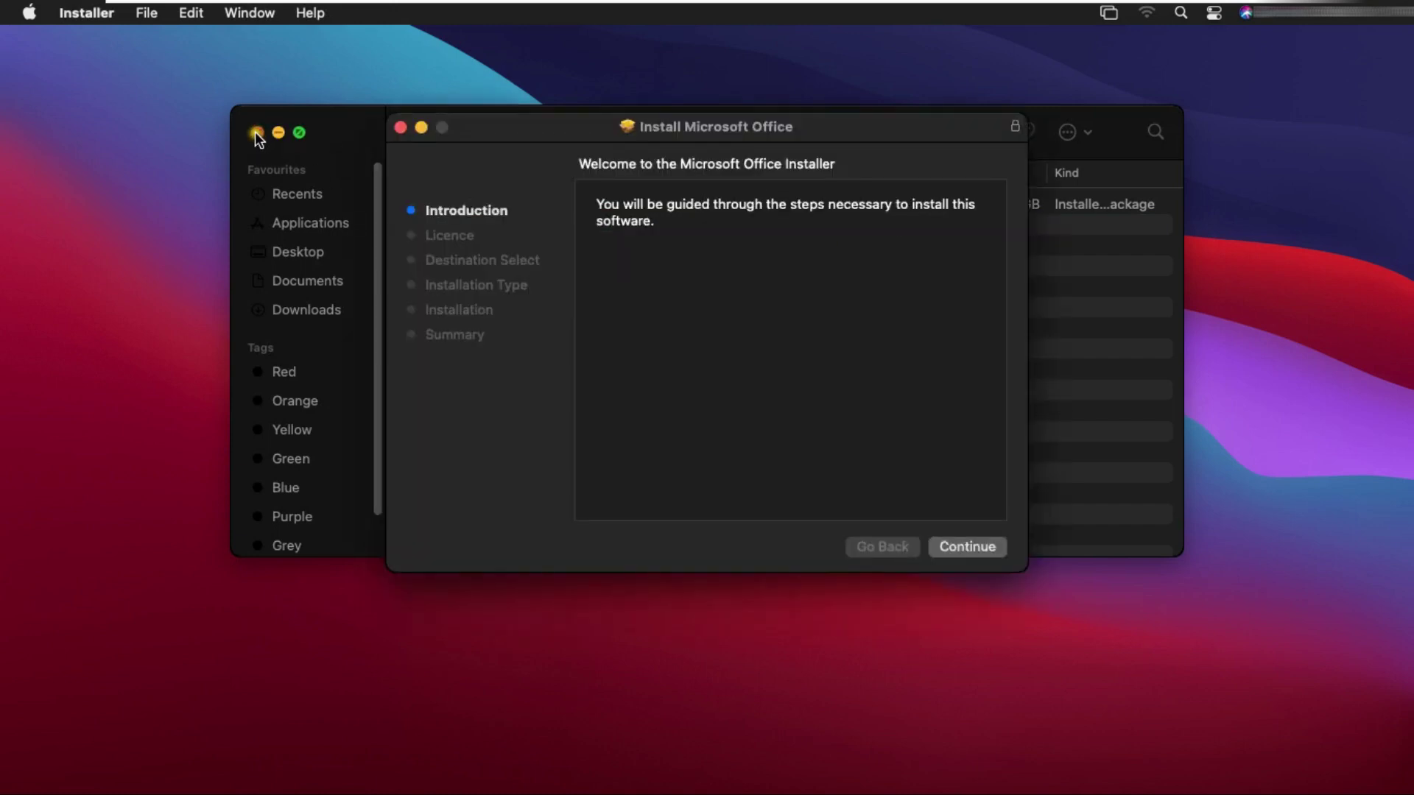
click(258, 131)
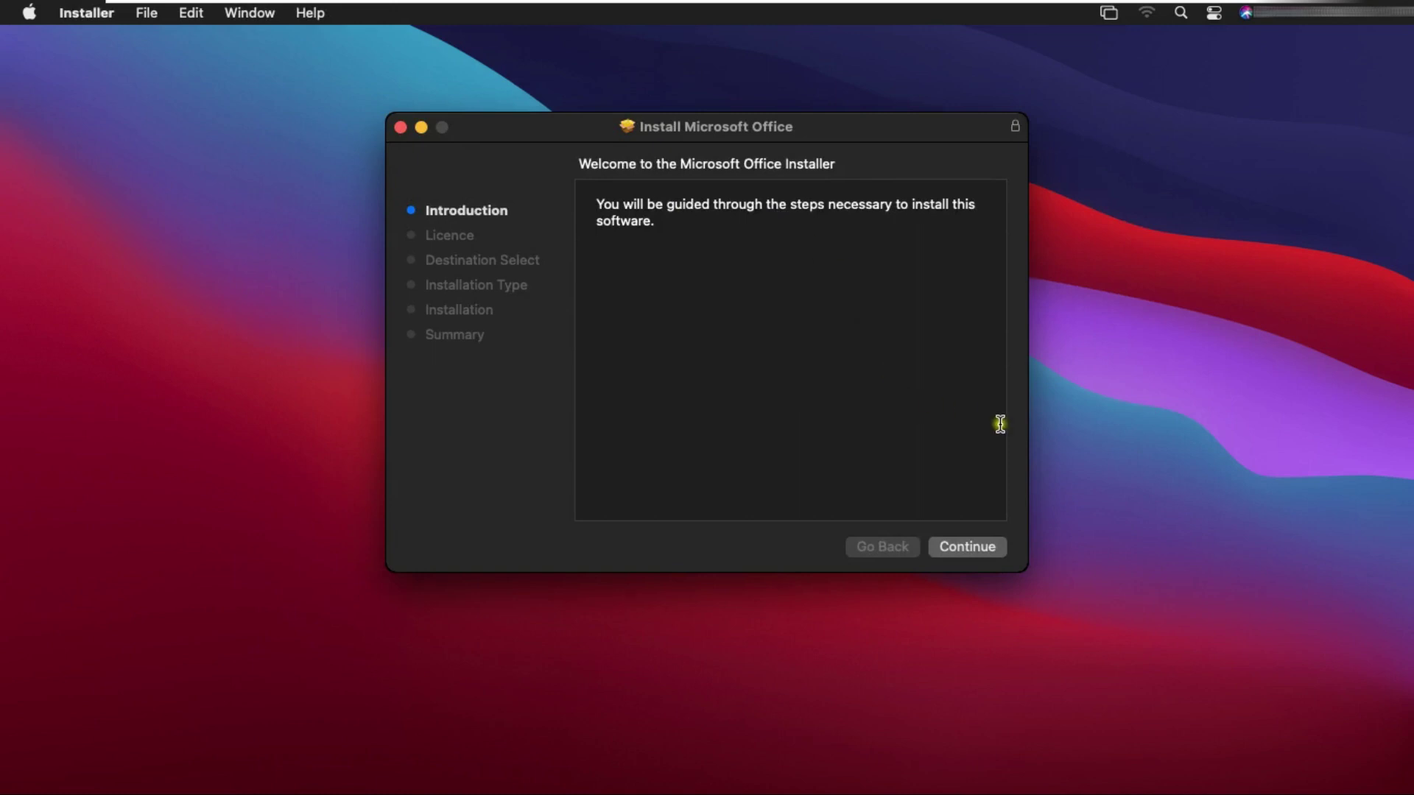
click(968, 548)
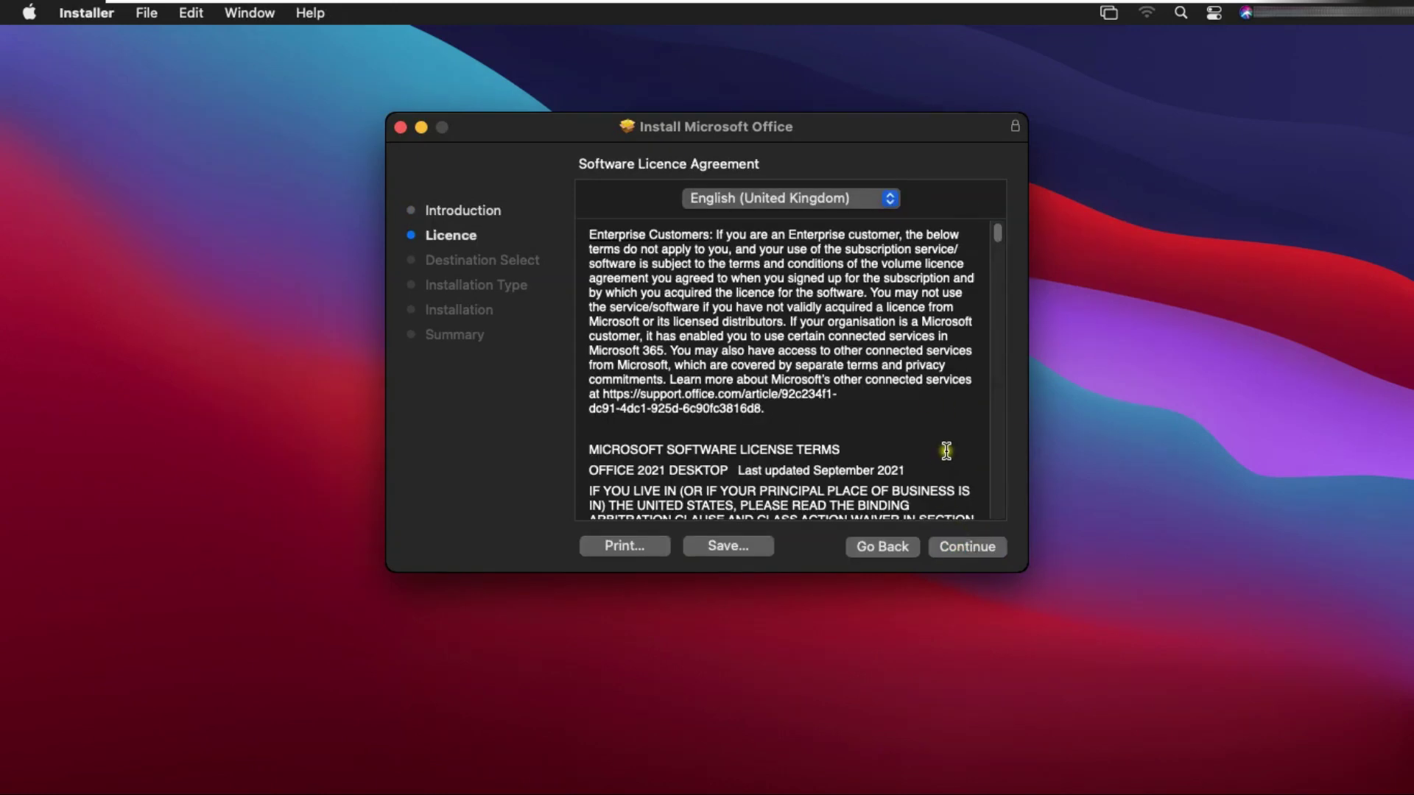
click(978, 546)
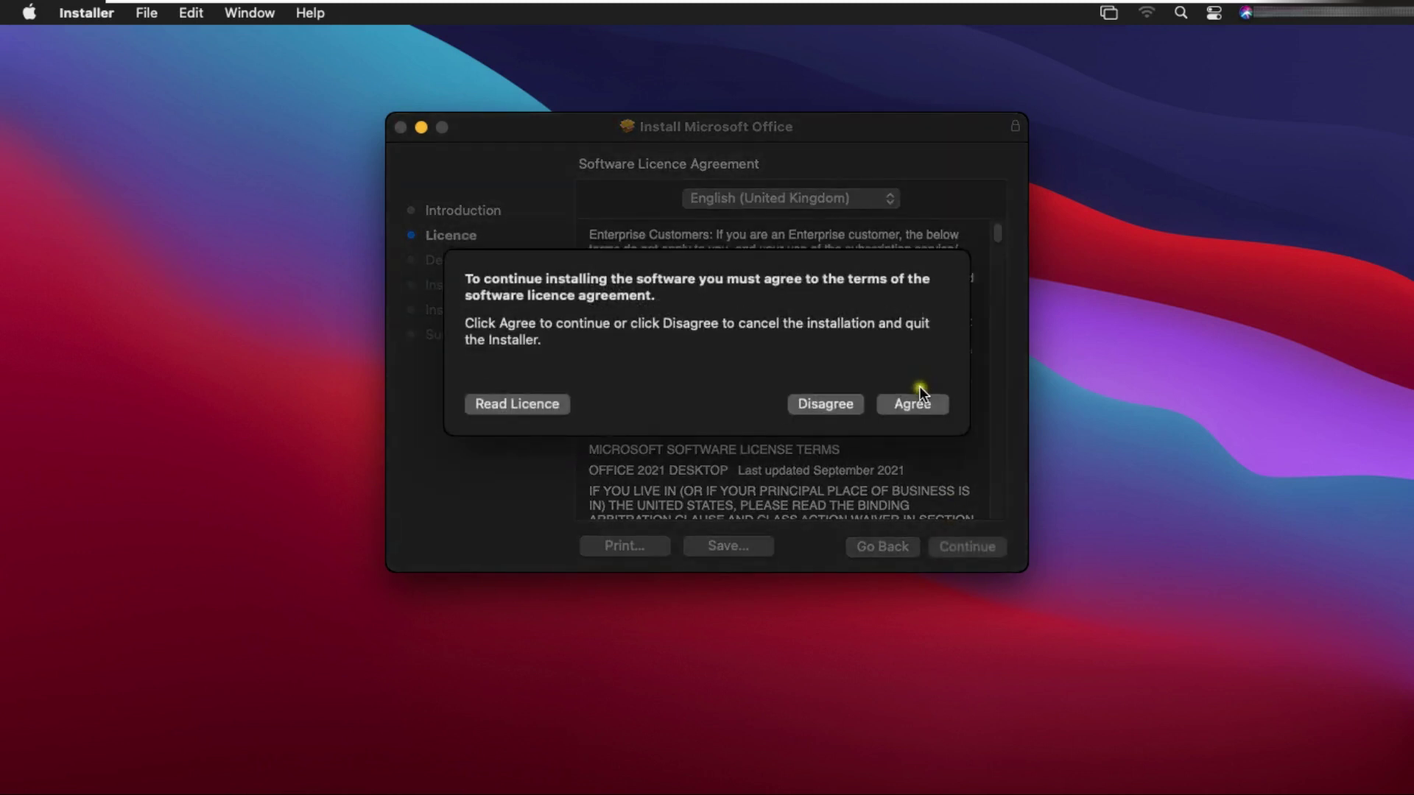
click(921, 405)
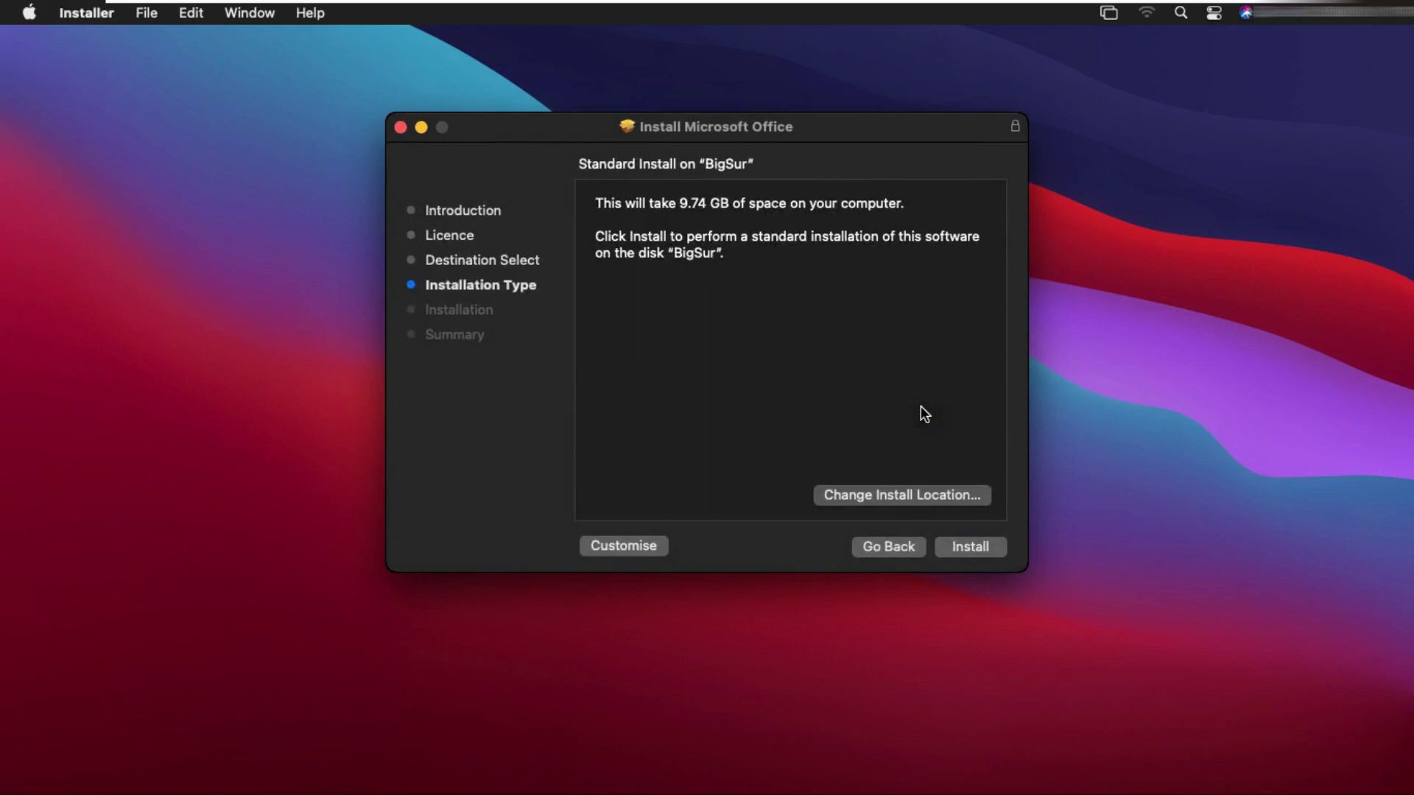
- Start the standard installation and authorise it with the account password
click(970, 550)
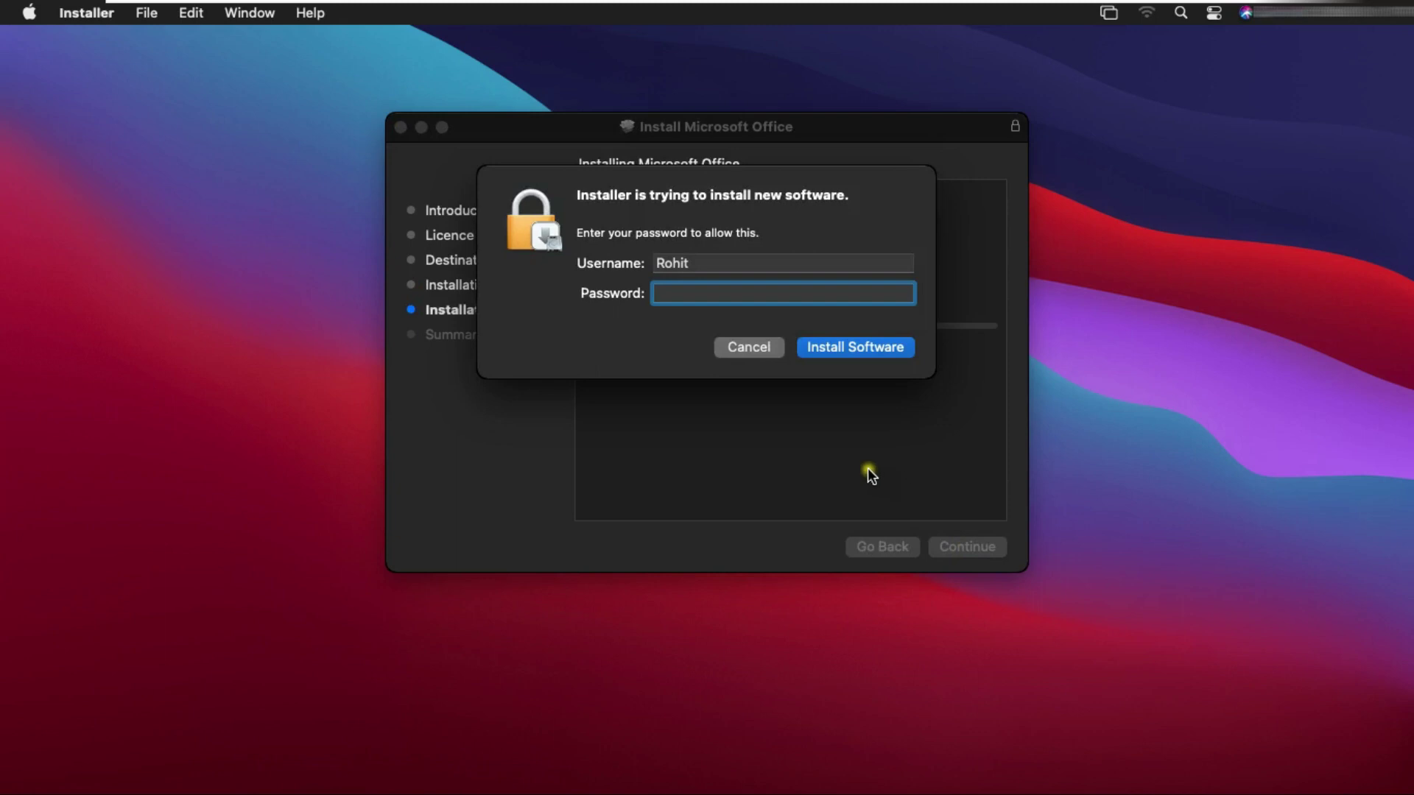
text(••••)
text(•••)
click(829, 347)
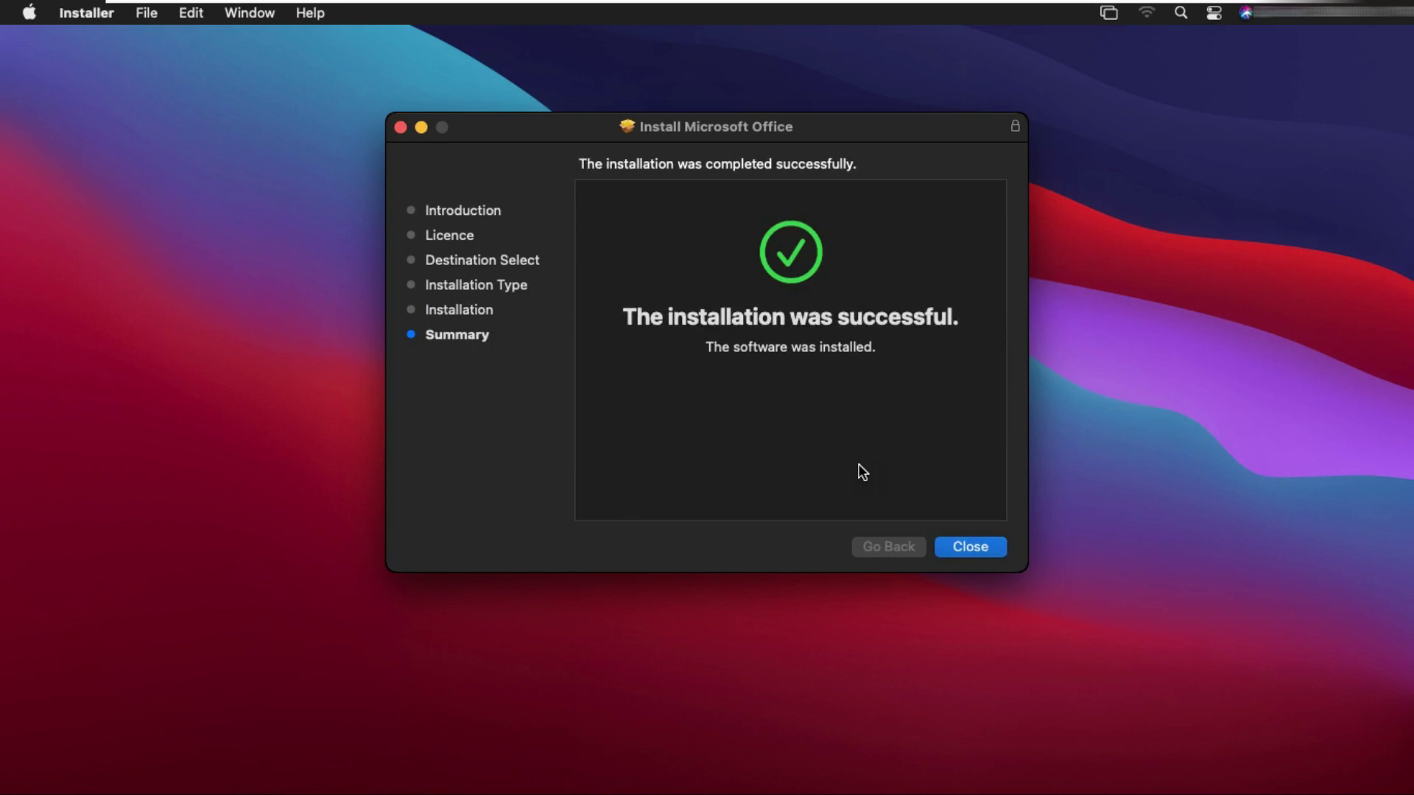
- Close the finished installer, allow Downloads access, and answer the prompt about binning the package
click(799, 491)
click(962, 550)
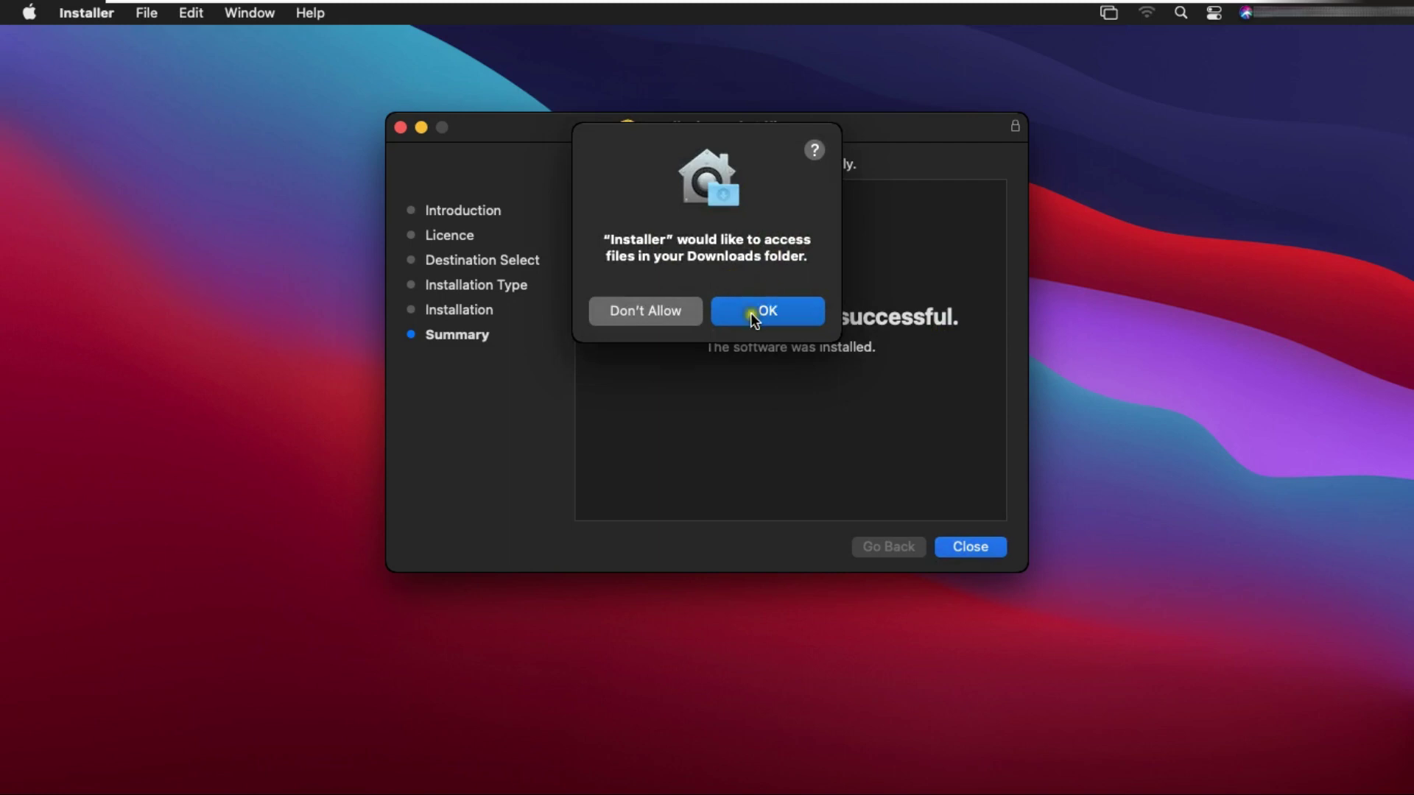
click(769, 315)
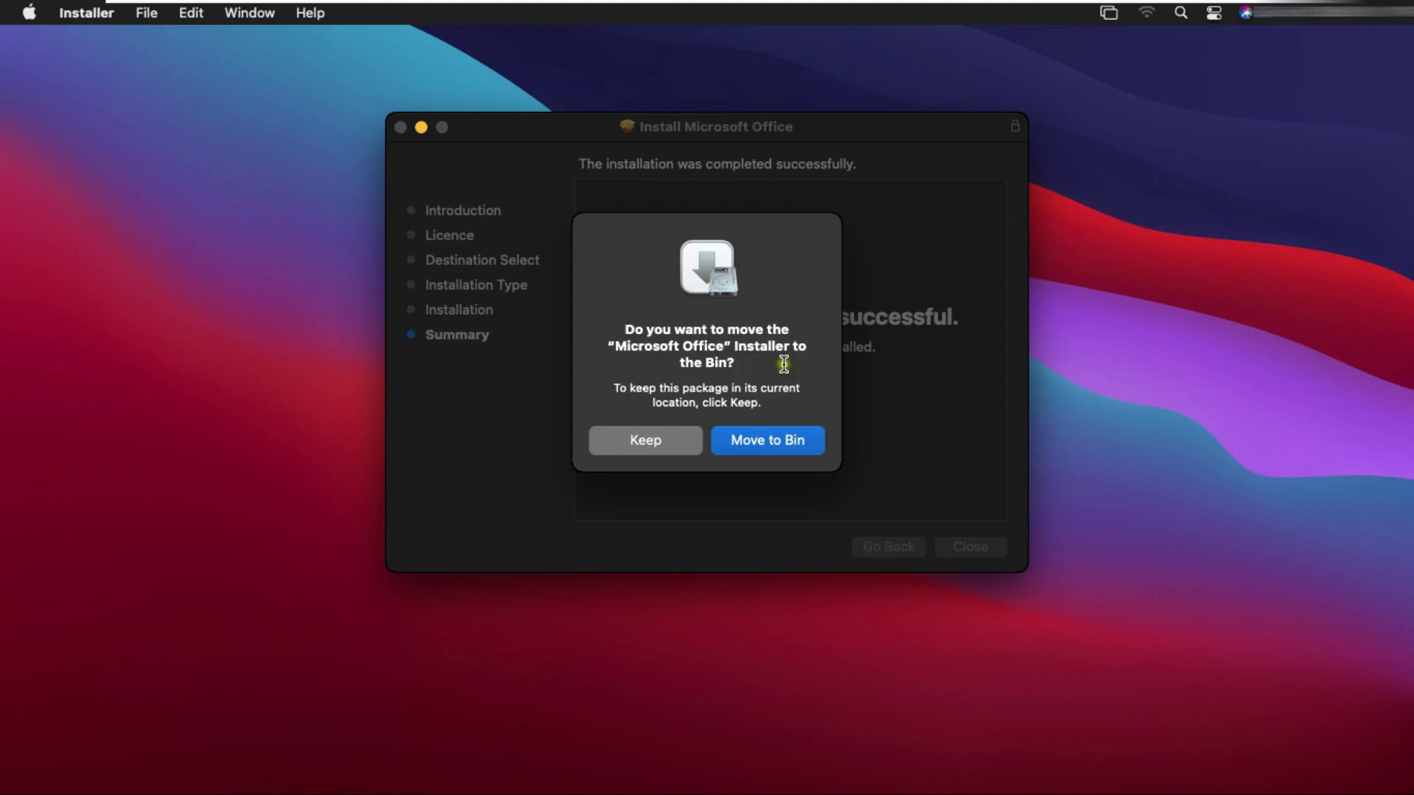
click(668, 438)
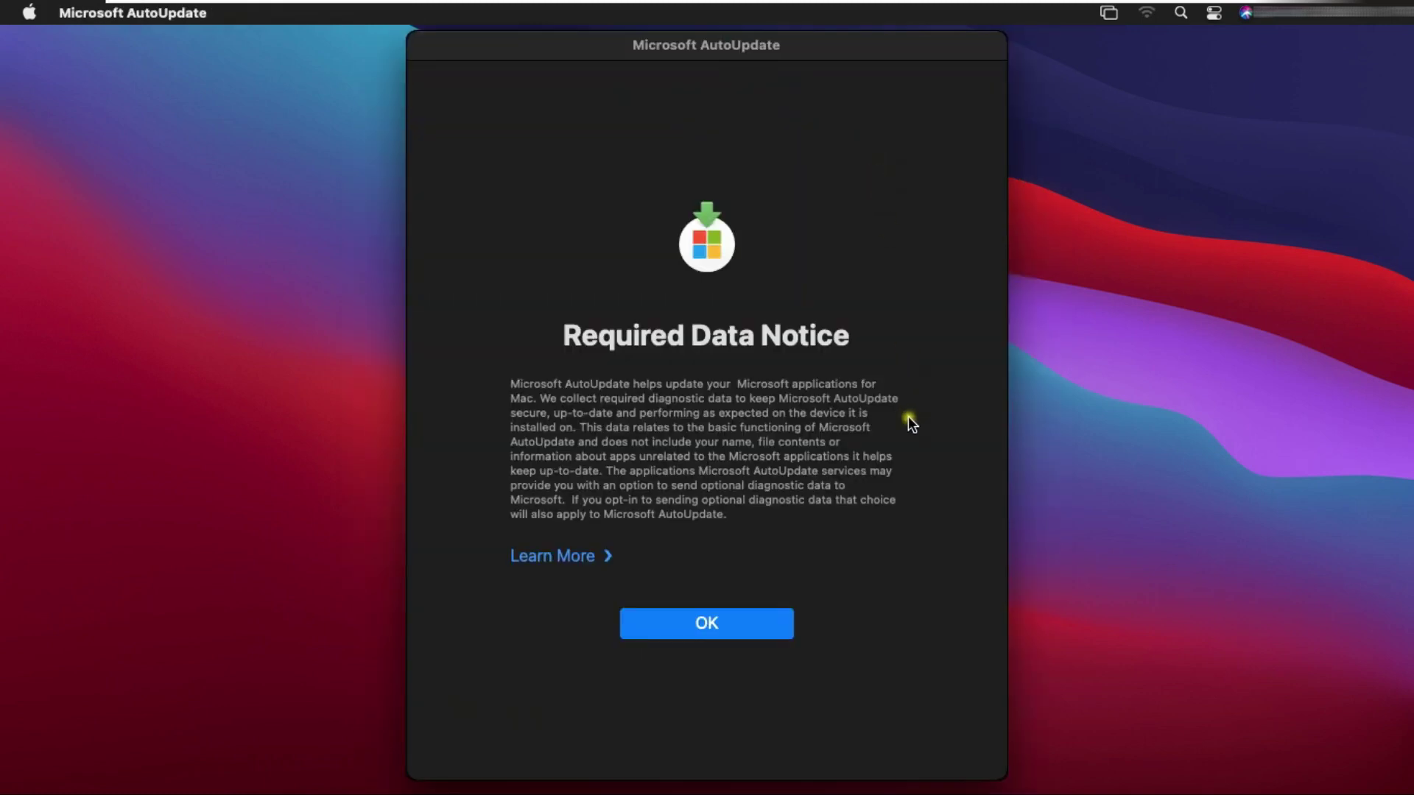
- Acknowledge the Required Data Notice and close Microsoft AutoUpdate once all apps are up to date
click(700, 625)
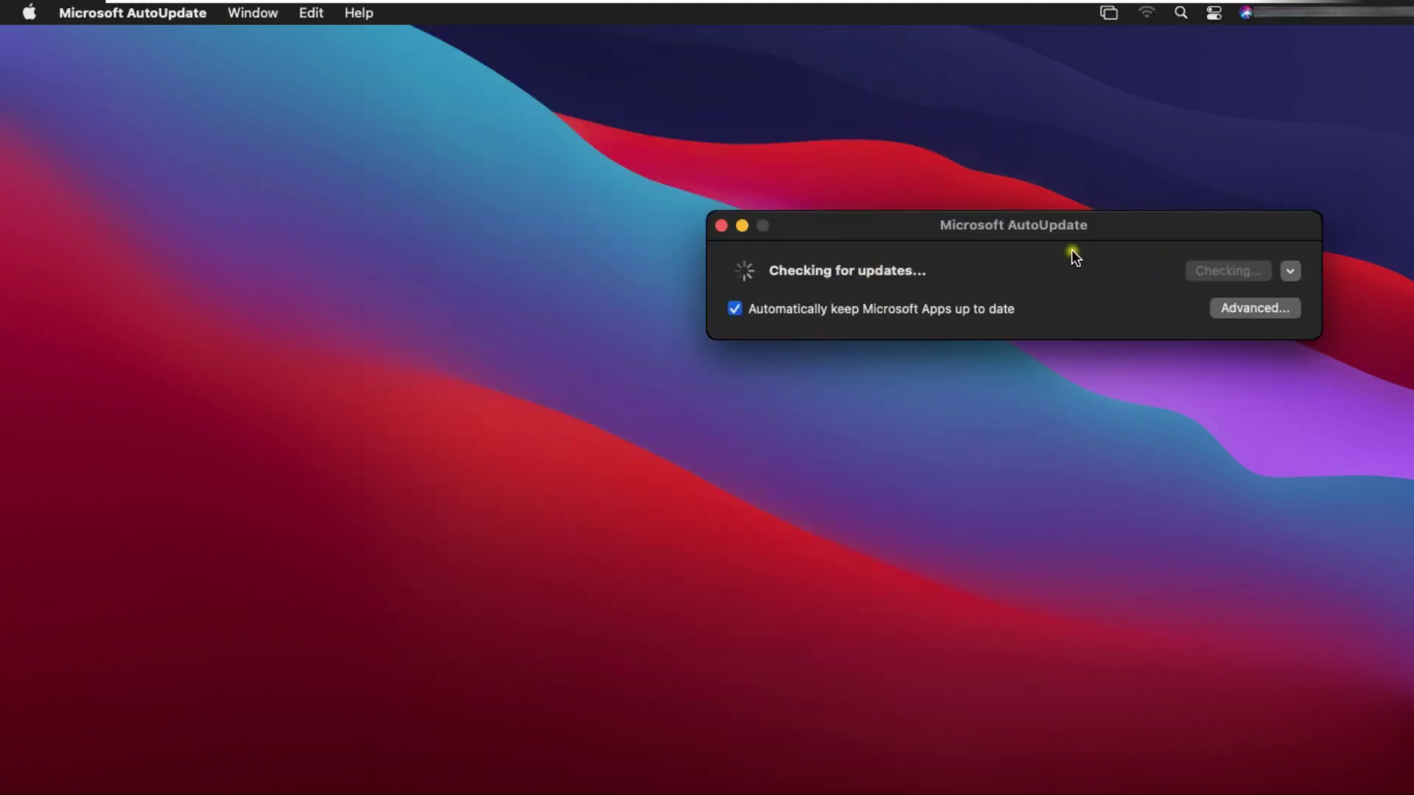
drag(1115, 223, 795, 184)
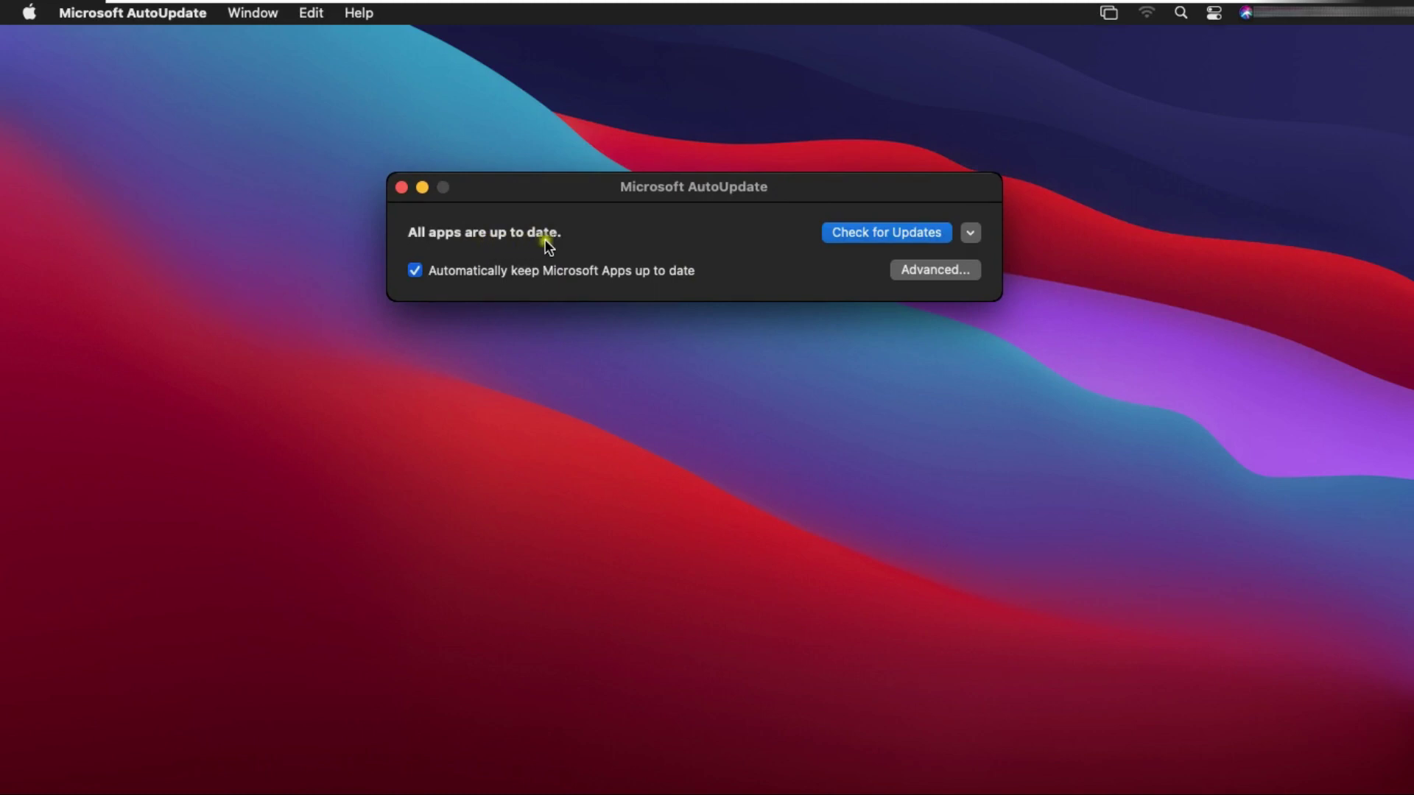
click(401, 188)
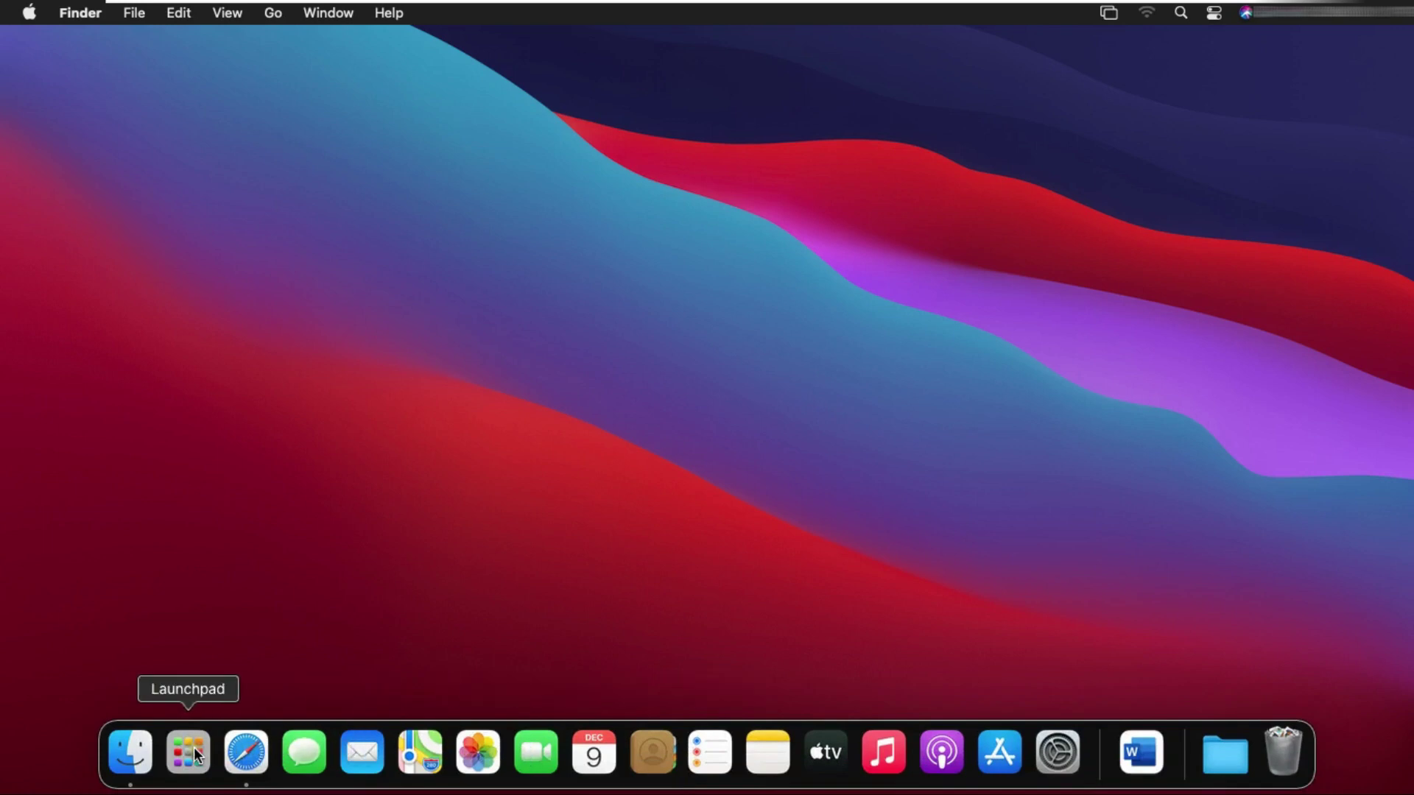
- Launch Microsoft Excel from Launchpad via the Dock
click(194, 747)
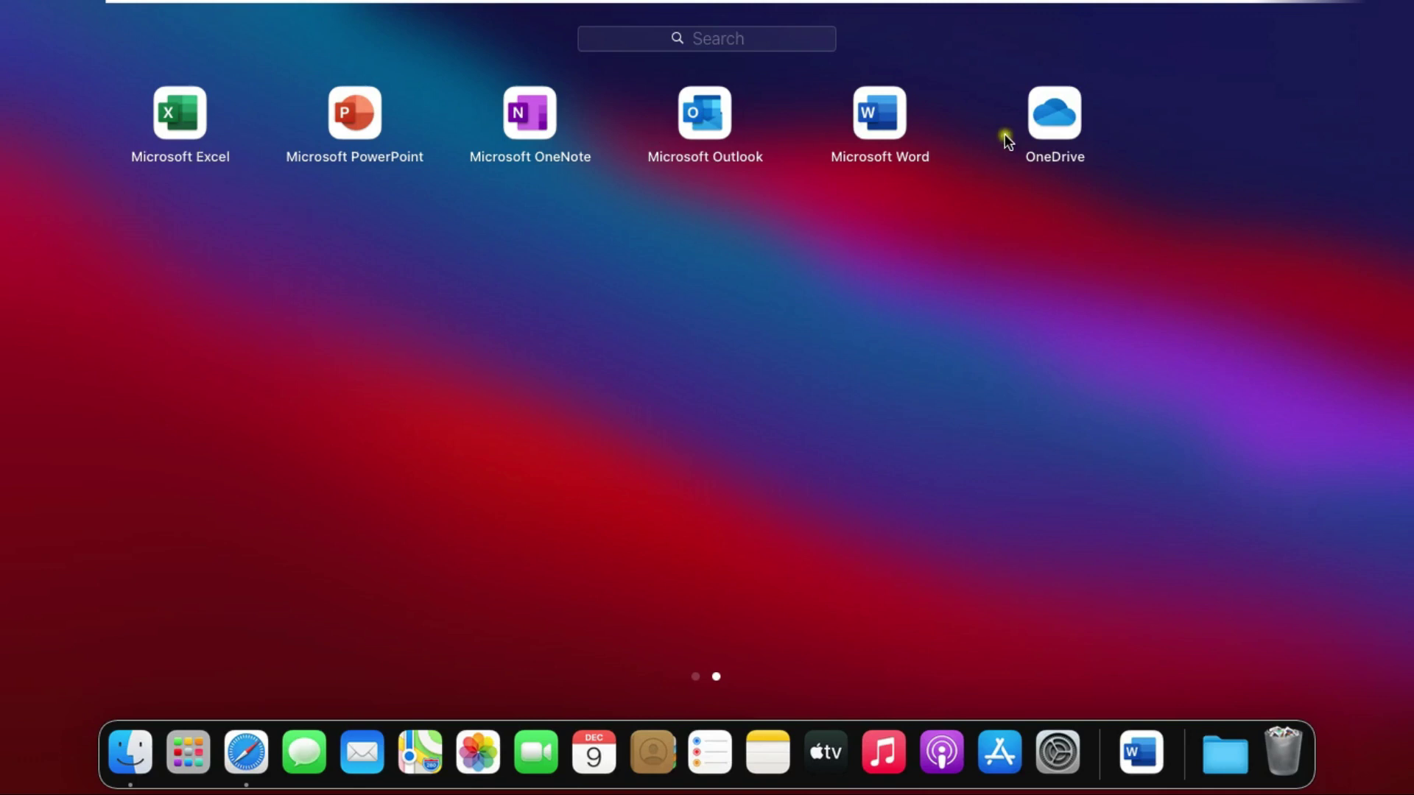
click(171, 121)
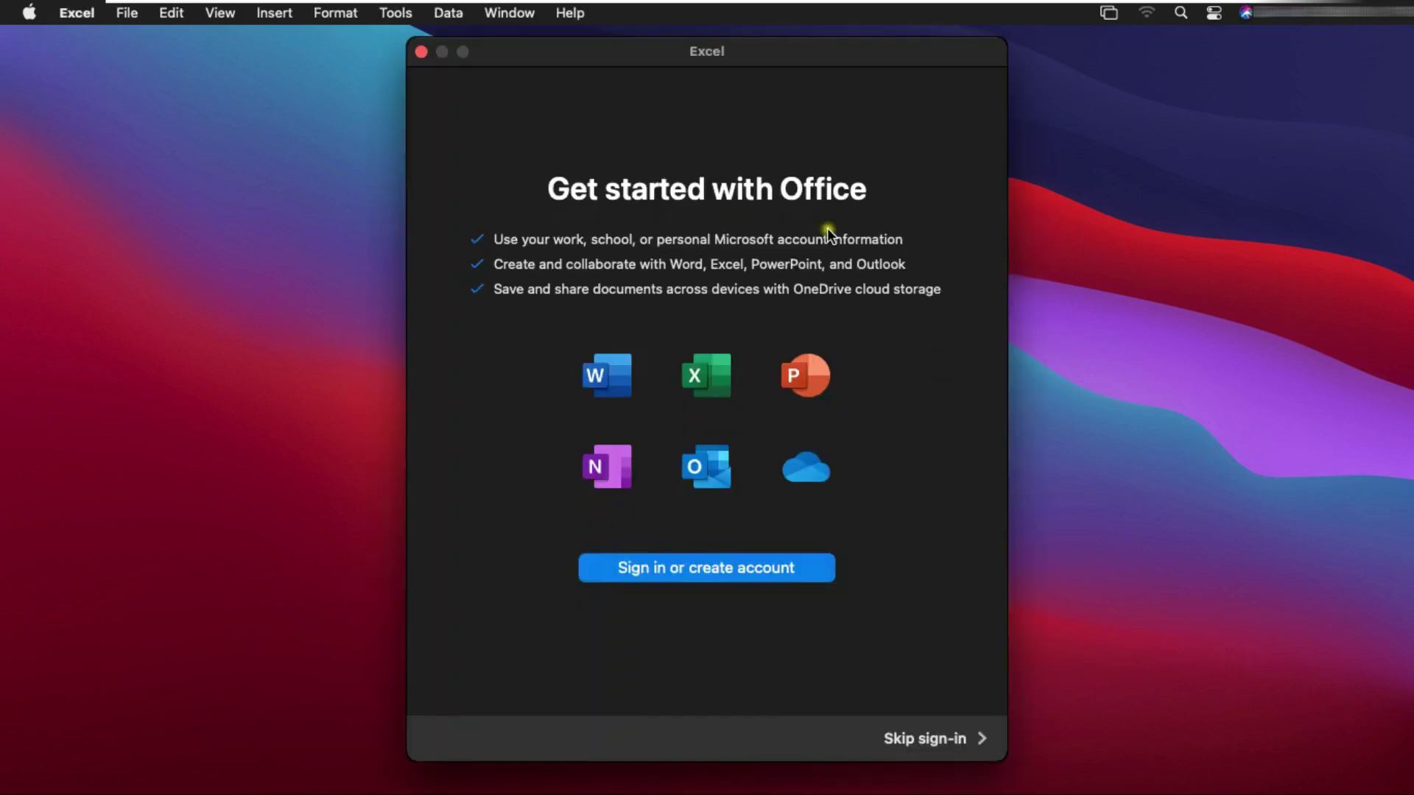
- Skip sign-in, accept the privacy notice, and create a new Blank Workbook
click(910, 738)
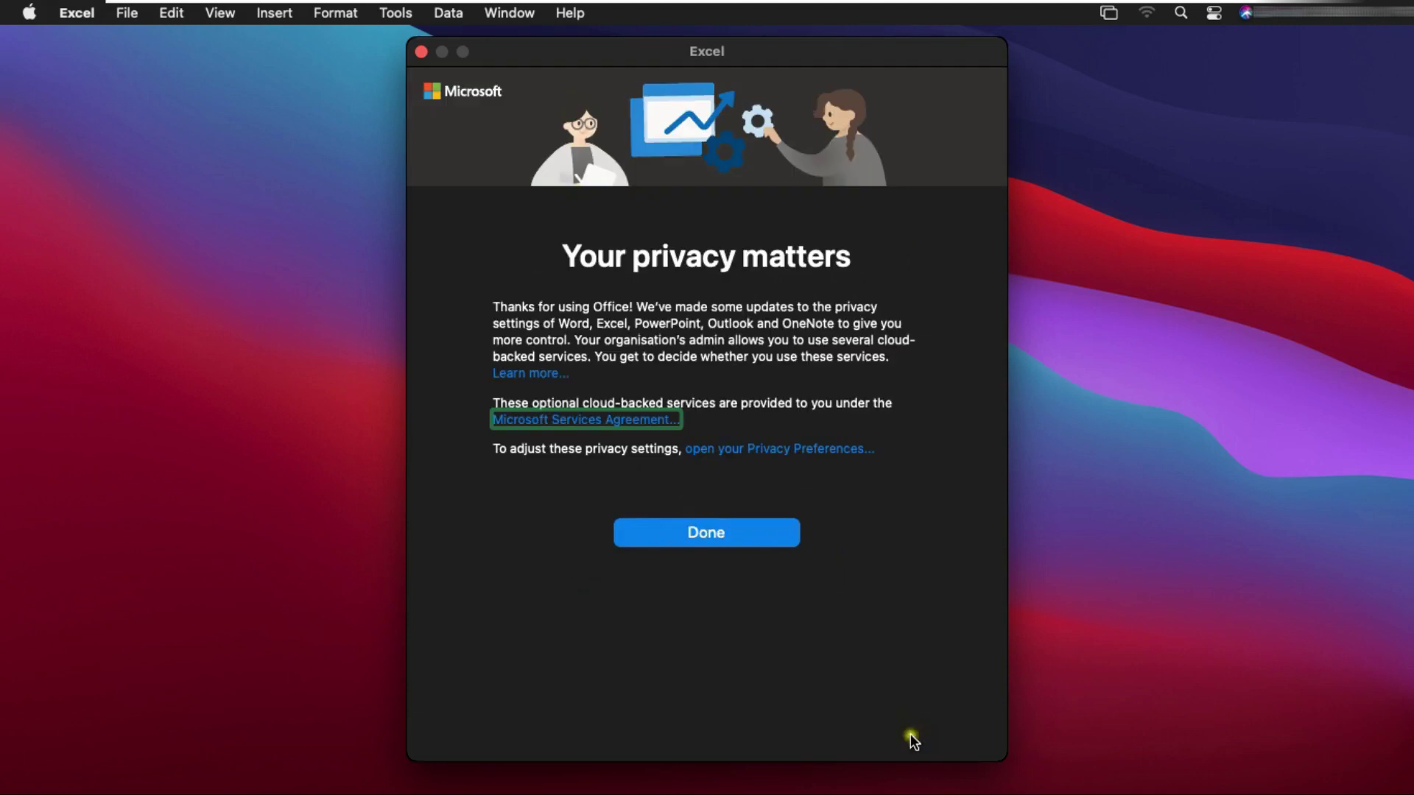
click(714, 534)
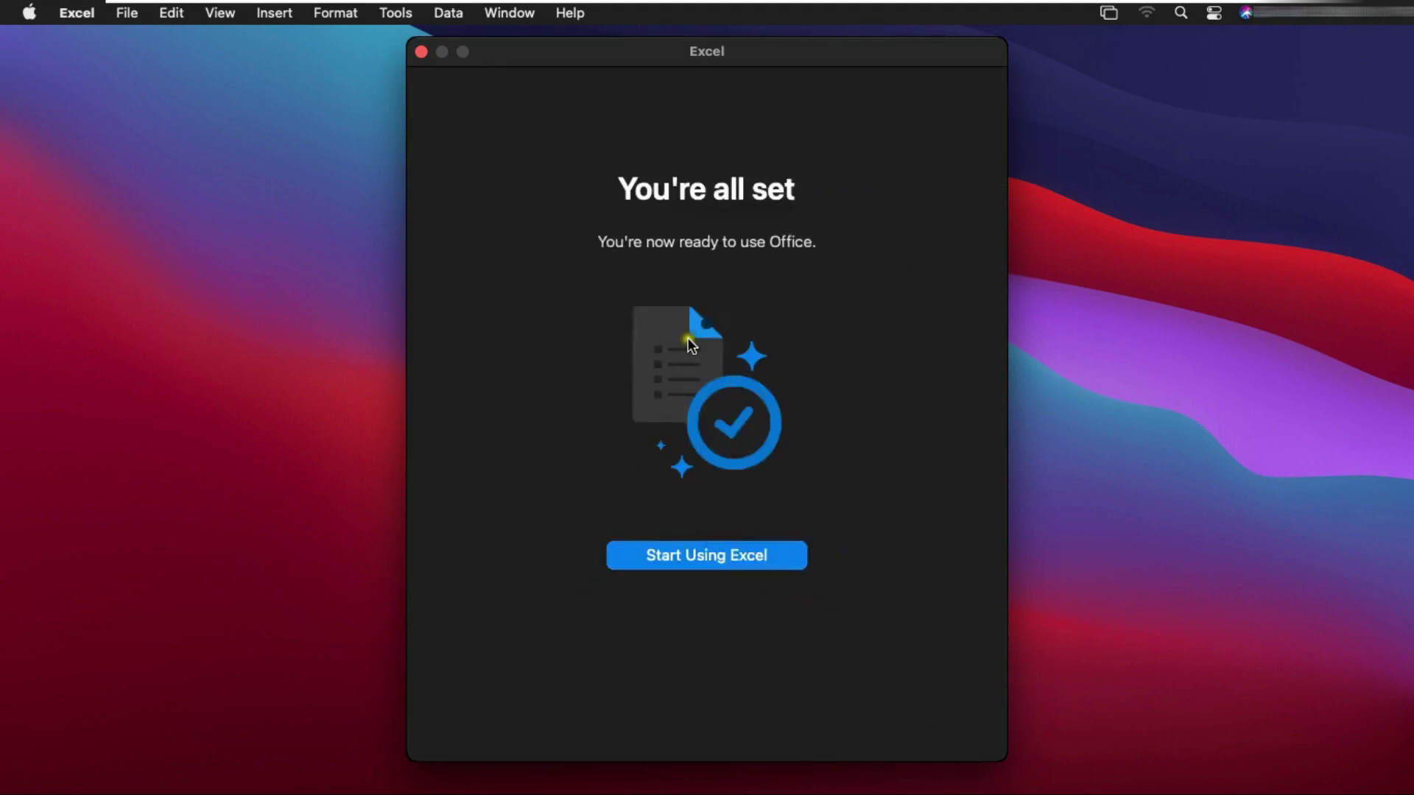
click(703, 558)
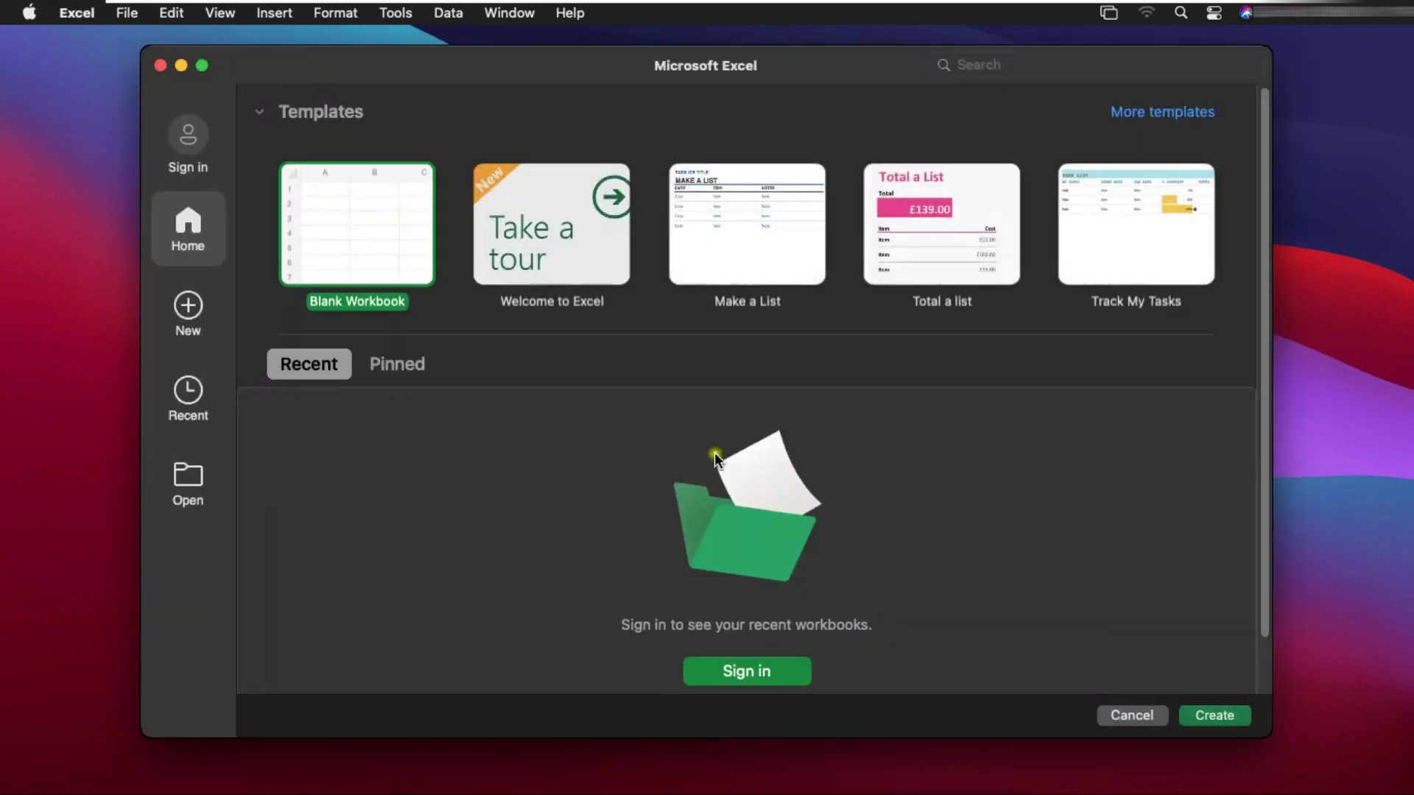
click(366, 244)
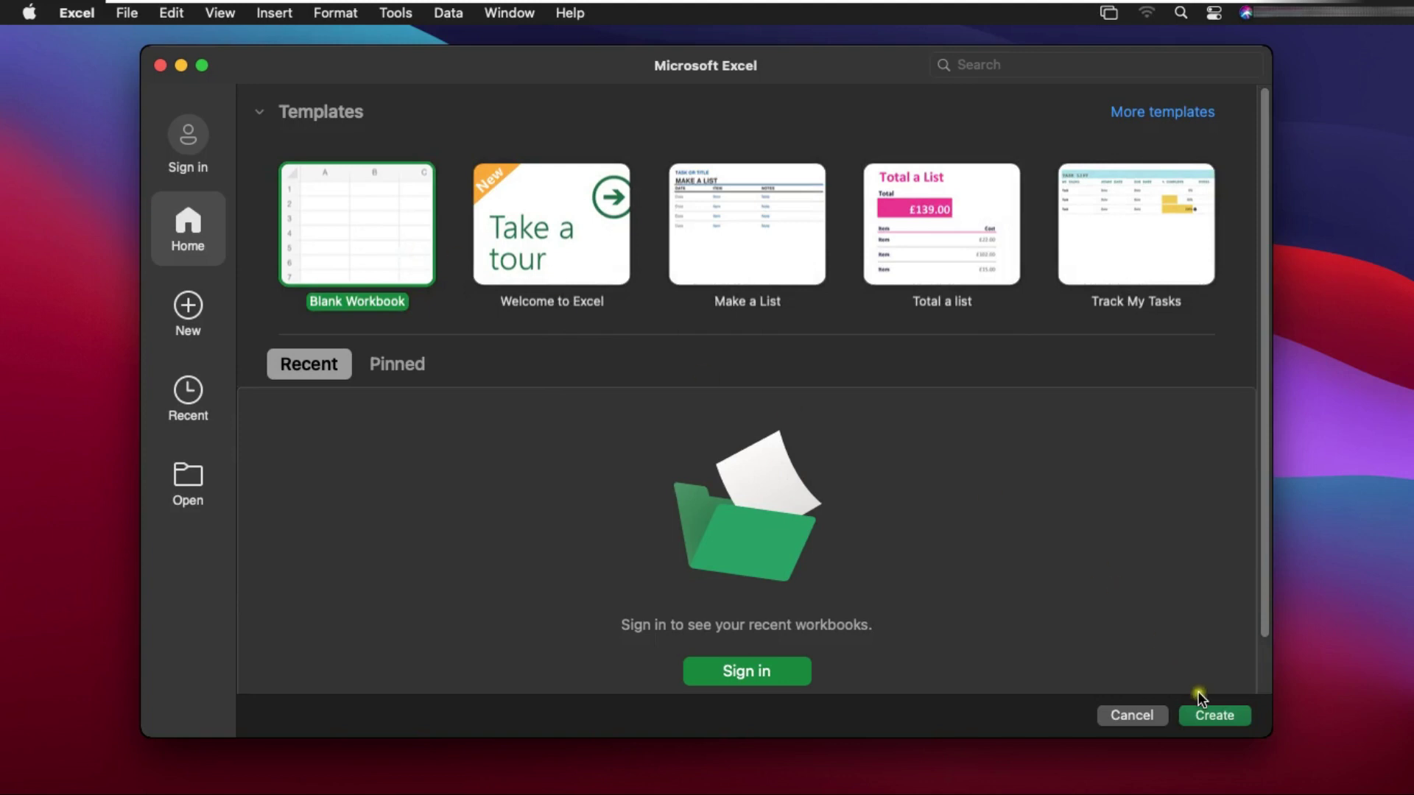
click(1215, 716)
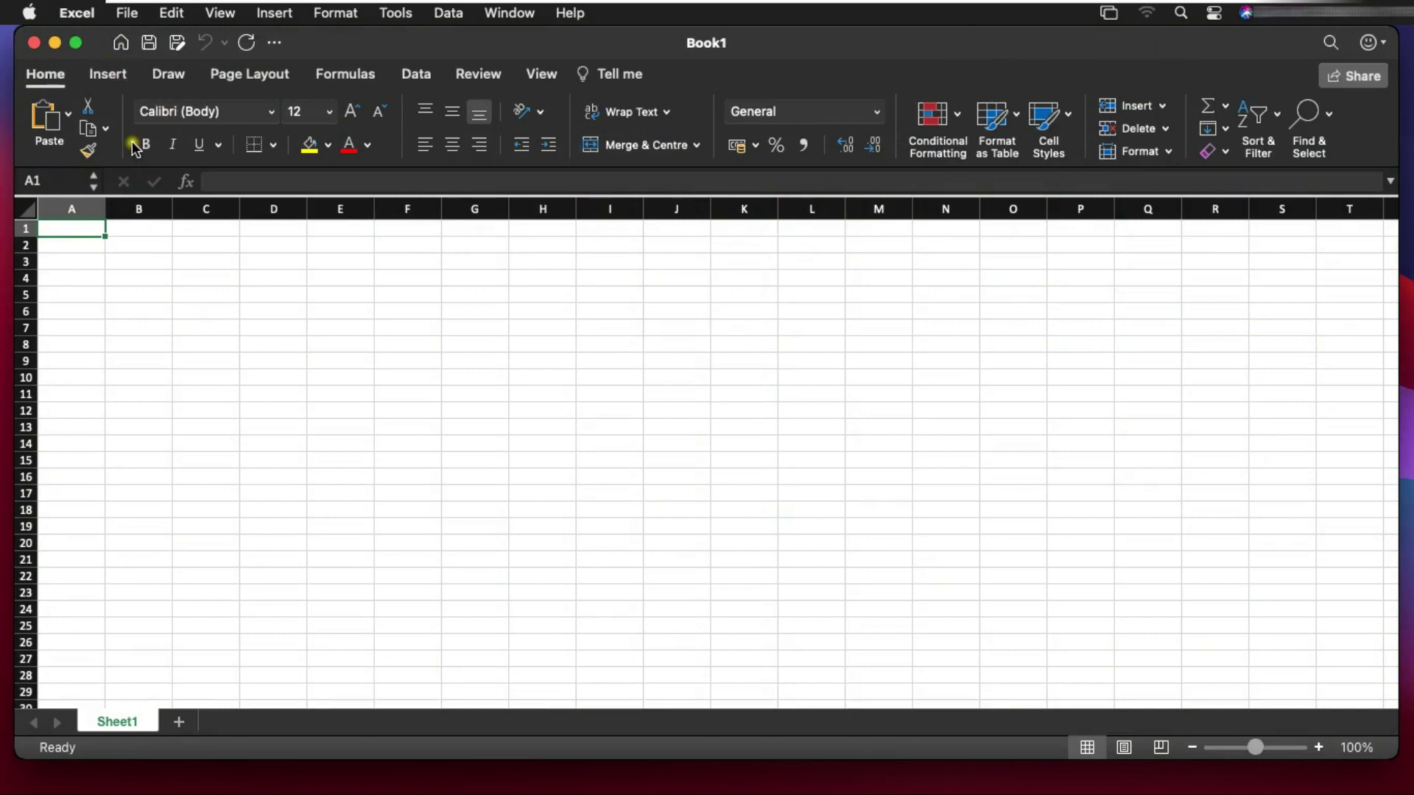
- Try selecting a few cells in the empty sheet, ending on C12
click(177, 296)
click(249, 341)
click(280, 392)
click(211, 410)
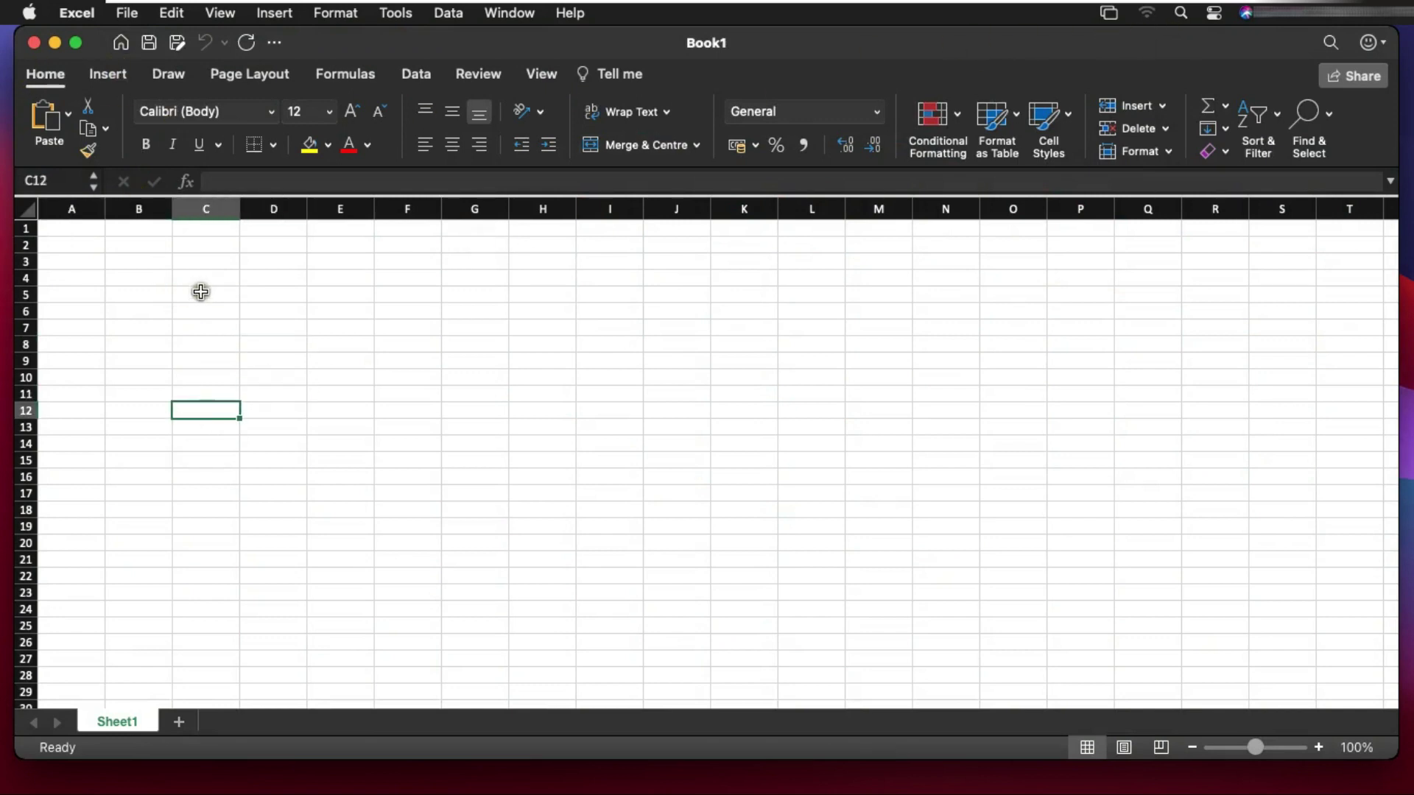
- Check About Microsoft Excel shows version 16.55 with Office LTSC Standard for Mac 2021, then close Book1
click(65, 13)
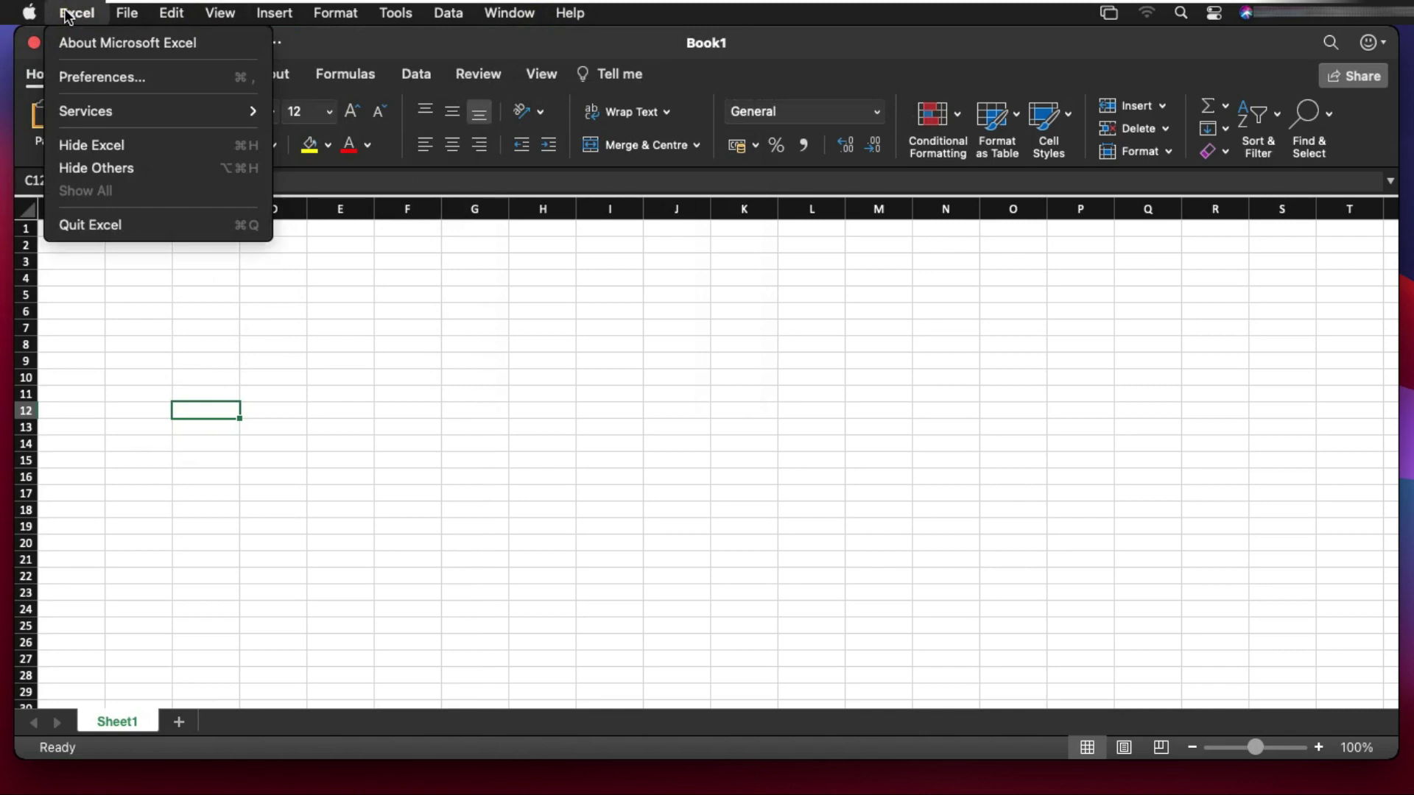
click(87, 50)
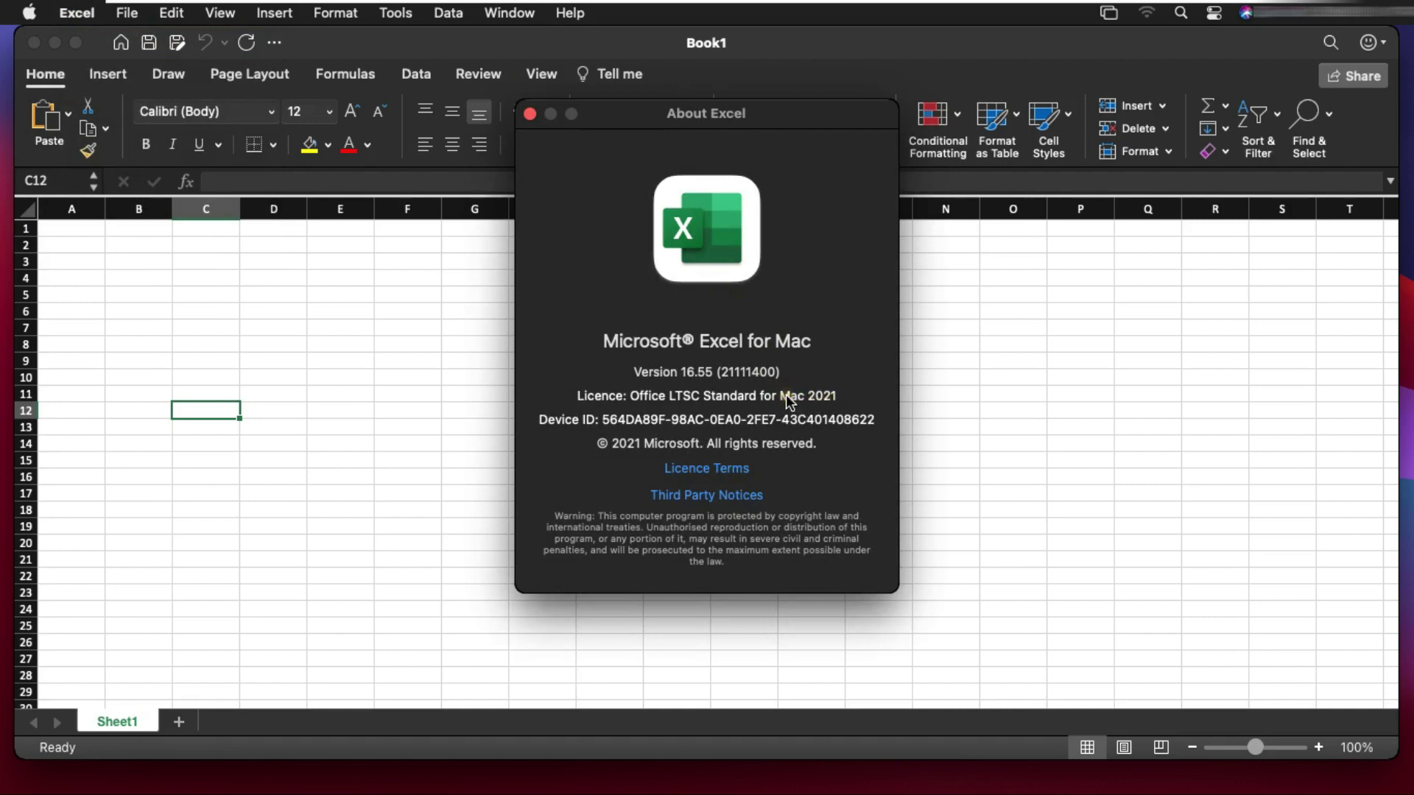
click(530, 114)
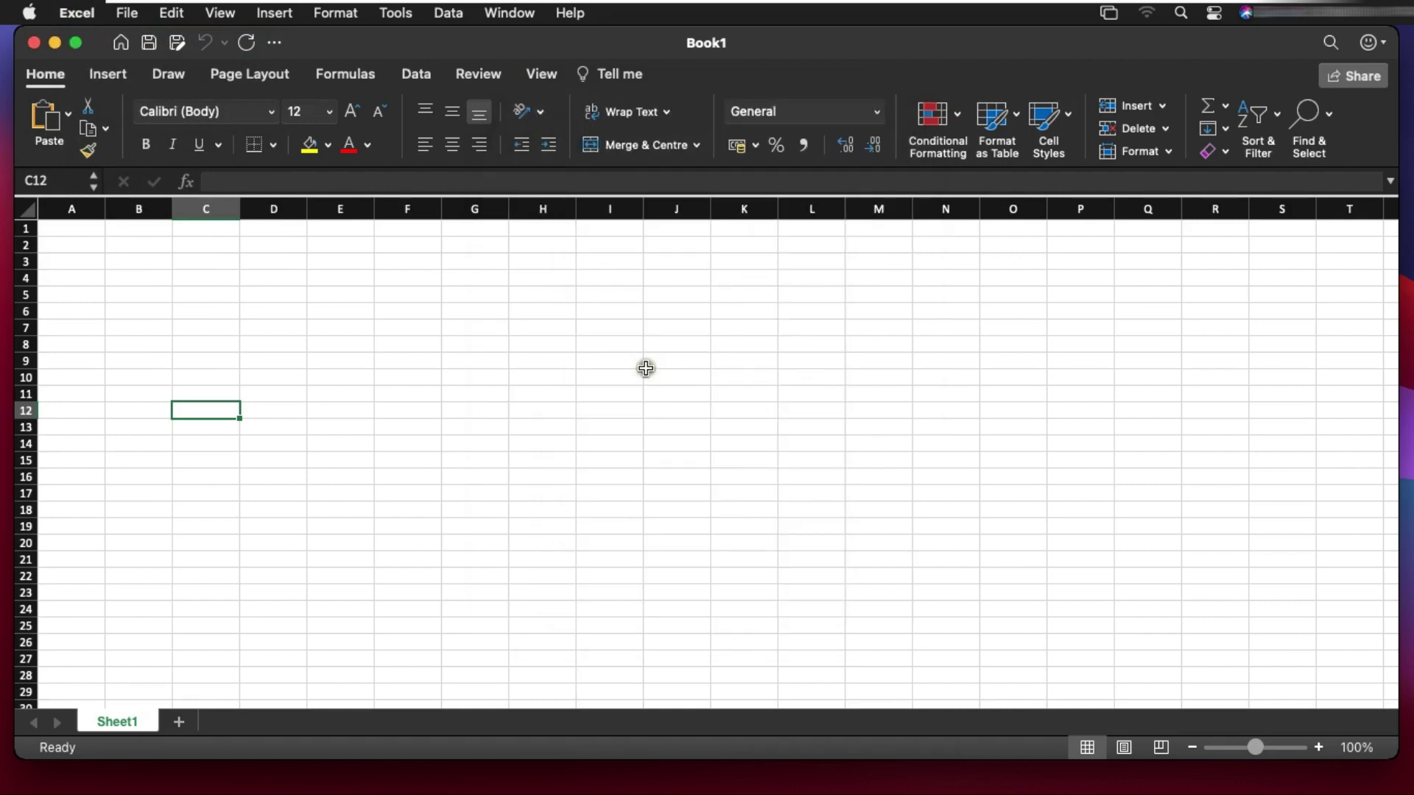
click(36, 43)
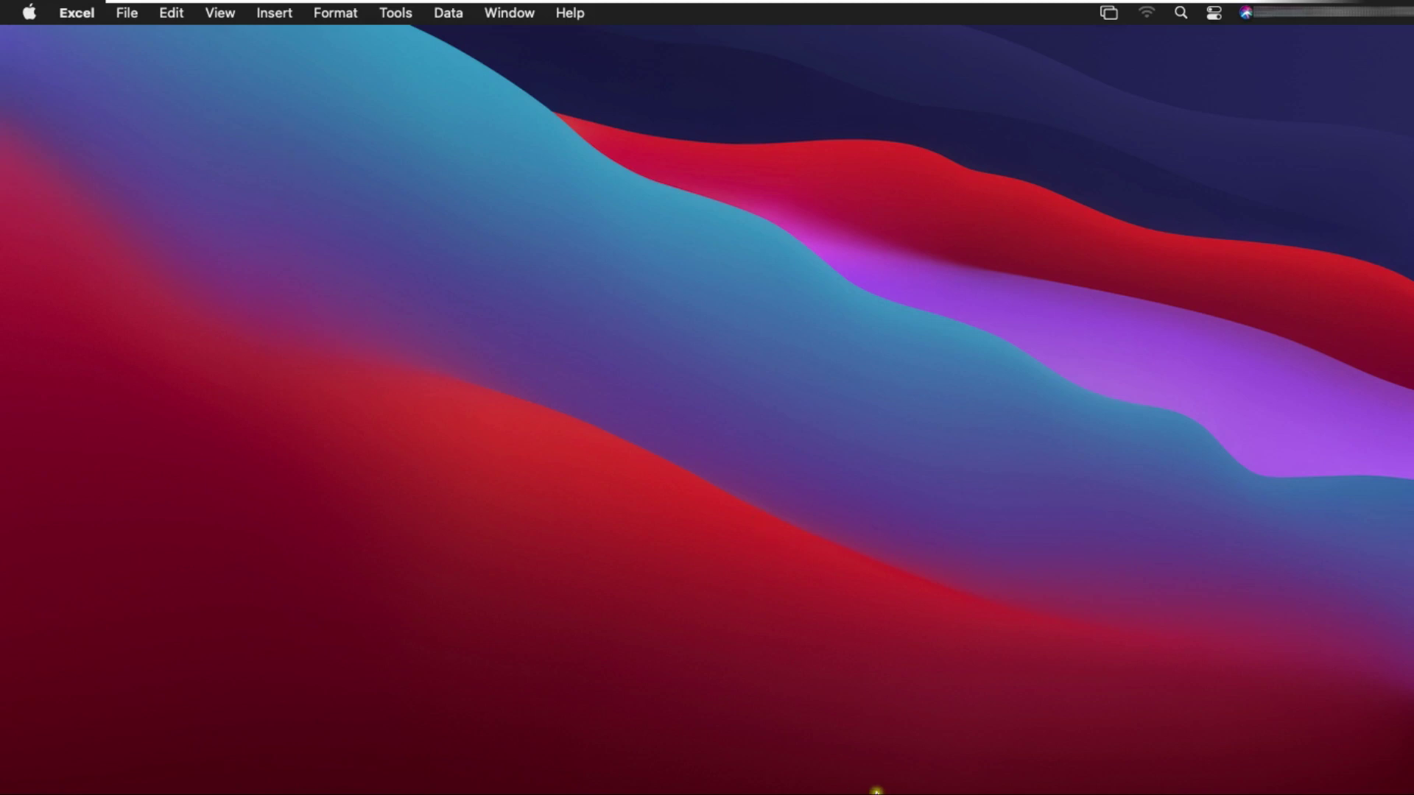
- Launch Word from the Dock, skip sign-in, and create a new Blank Document
click(1105, 755)
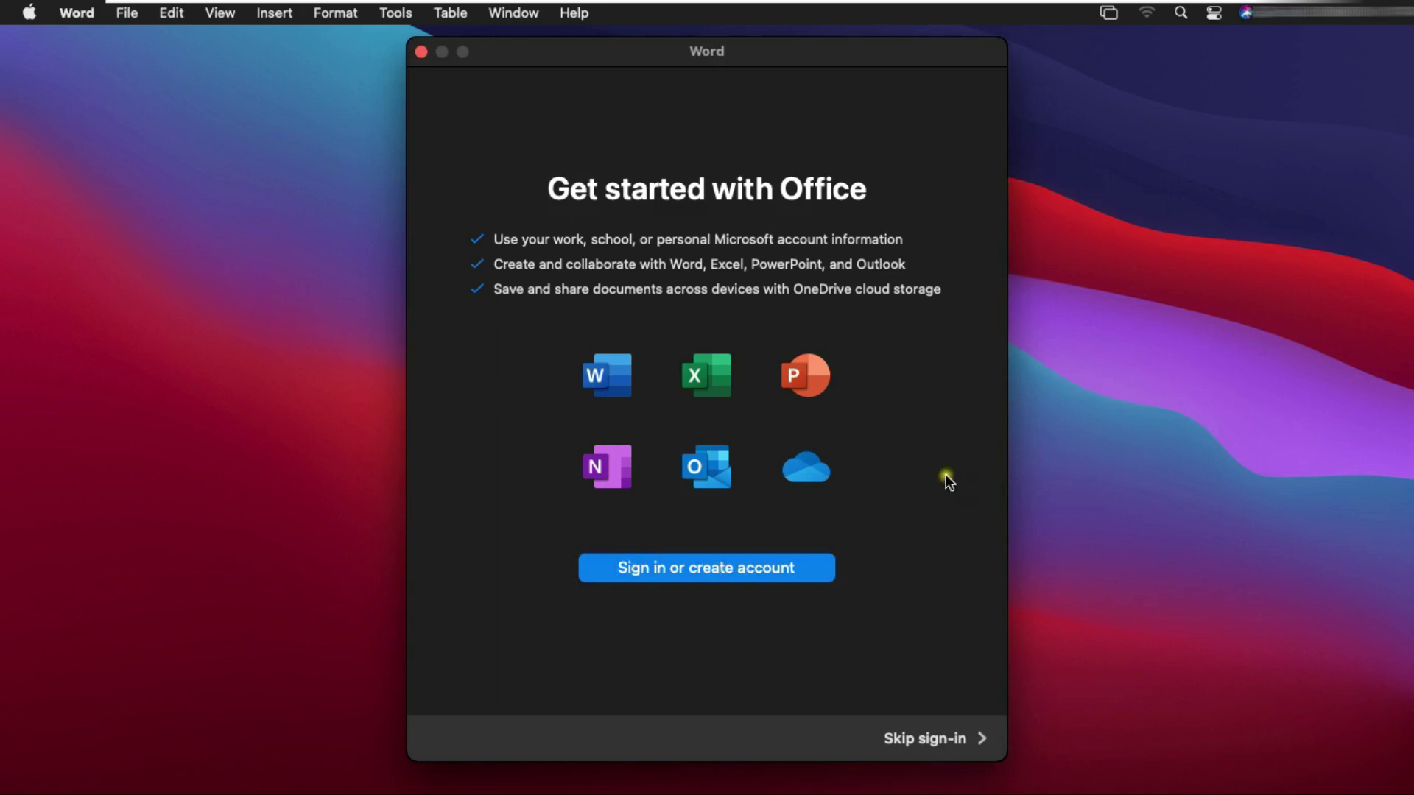
click(956, 739)
click(724, 552)
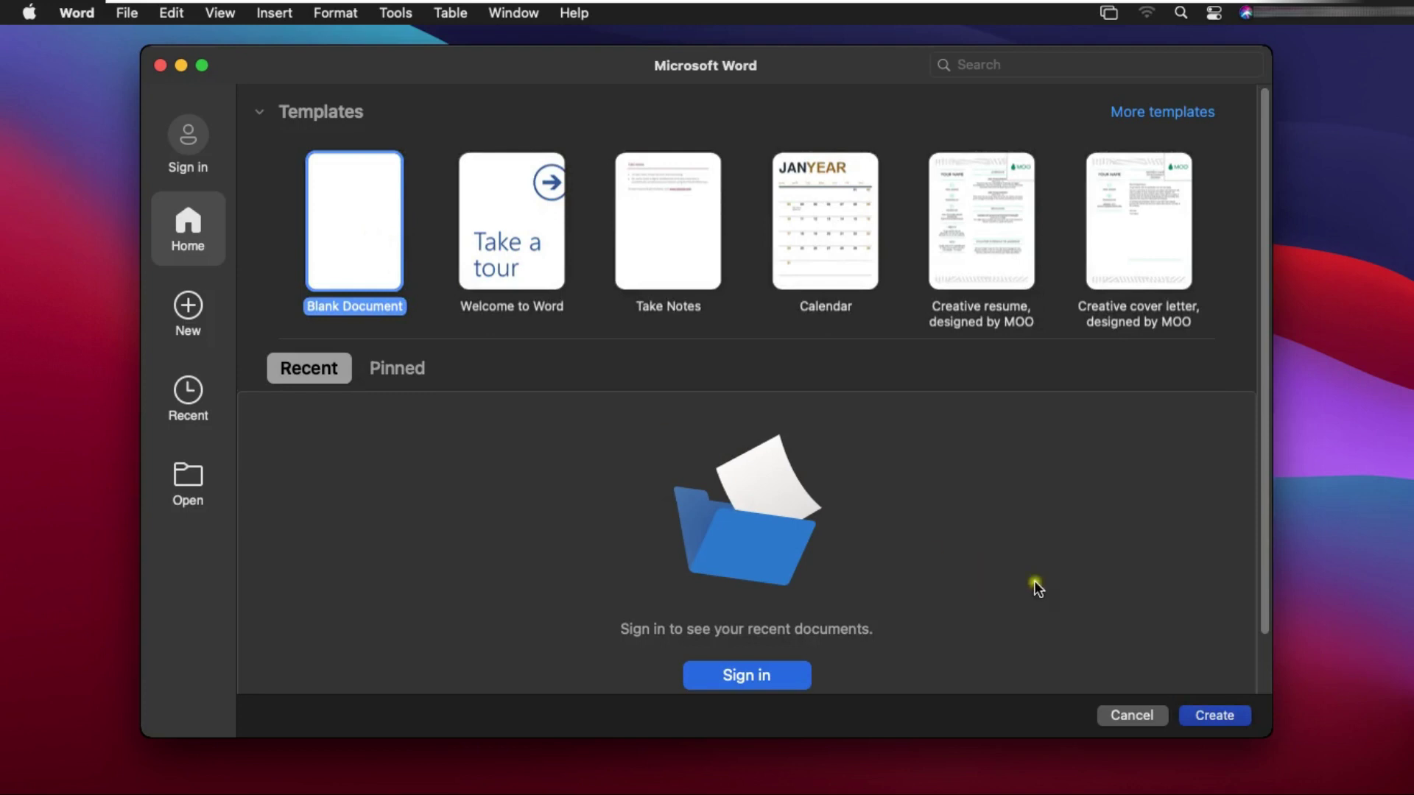
click(1213, 716)
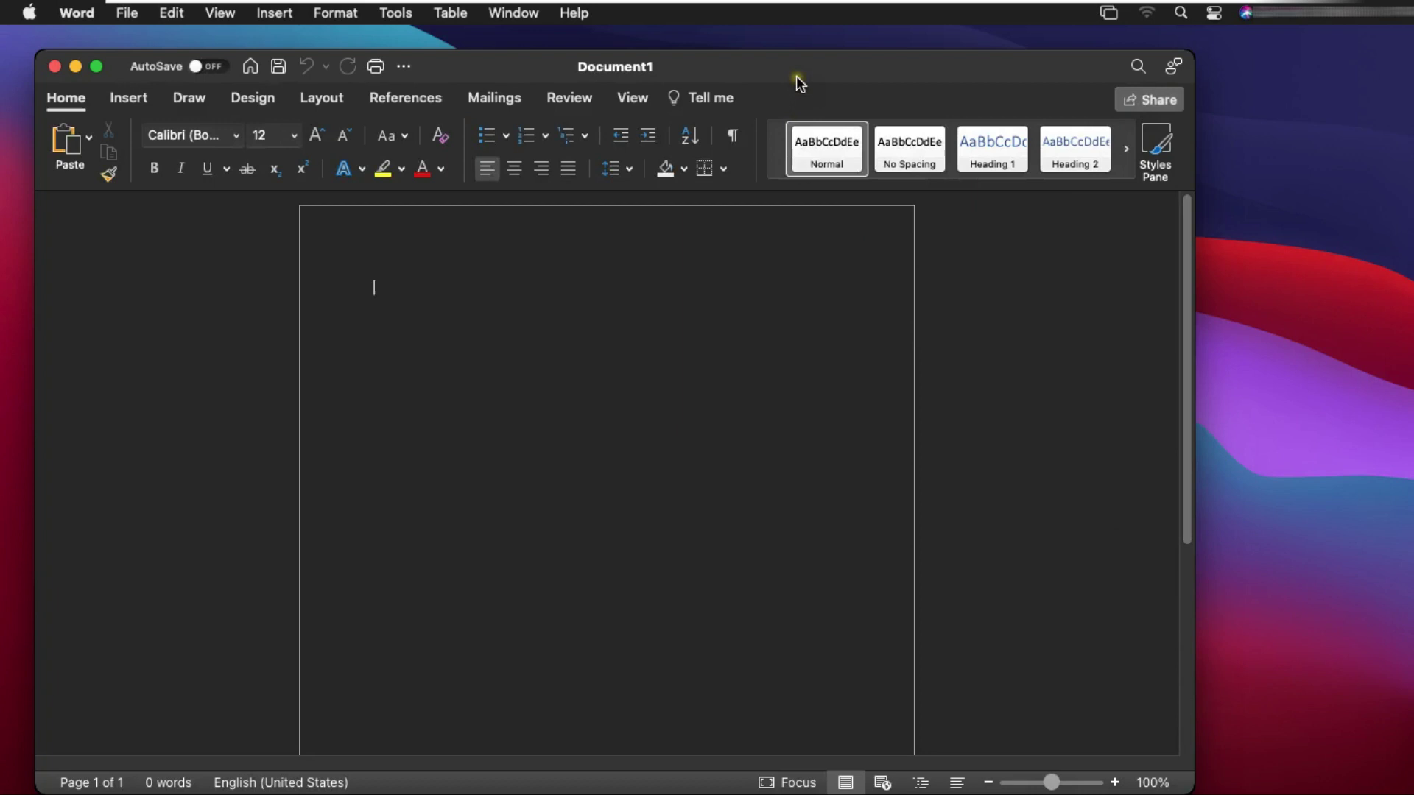
- Reposition the Document1 window and close it, leaving the desktop
drag(797, 77, 873, 49)
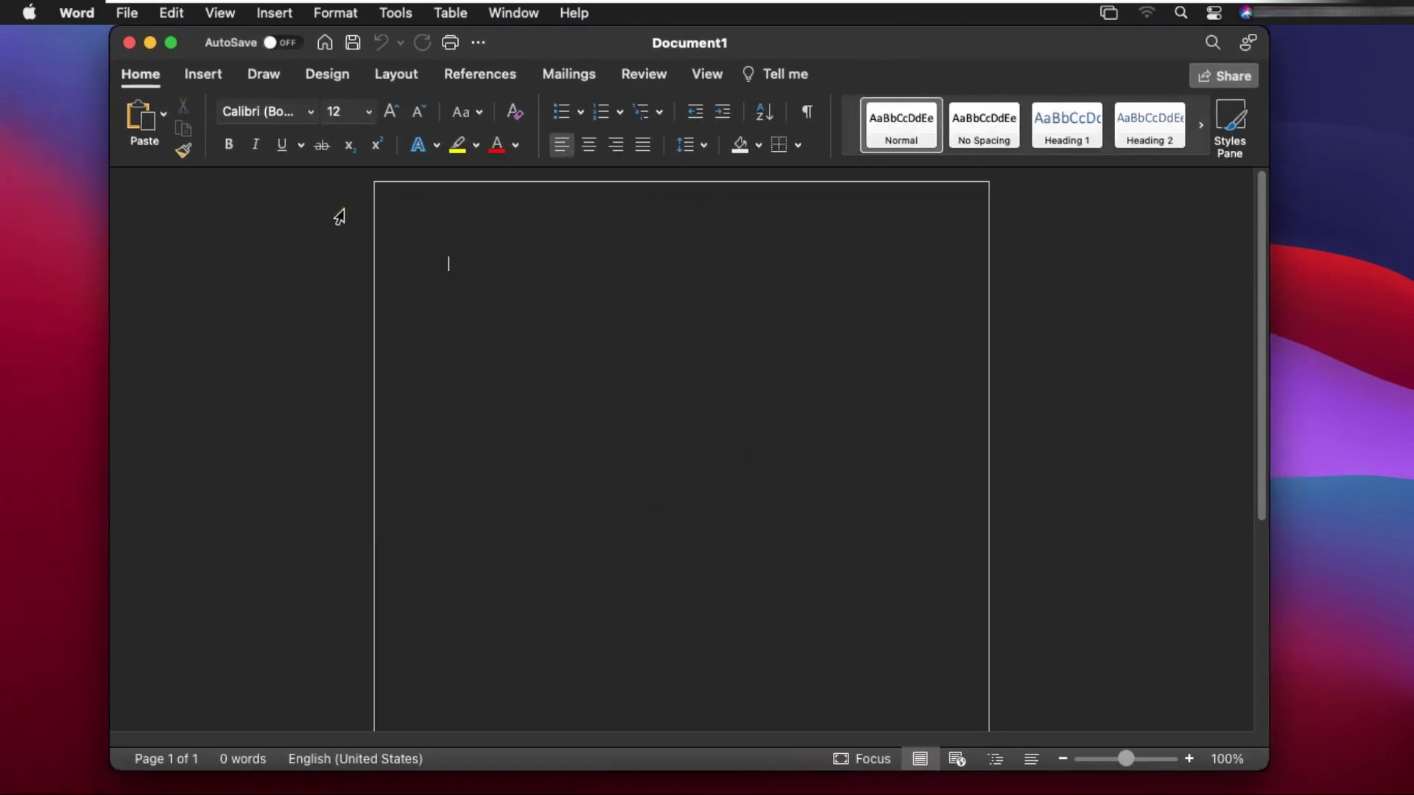
click(140, 64)
click(130, 47)
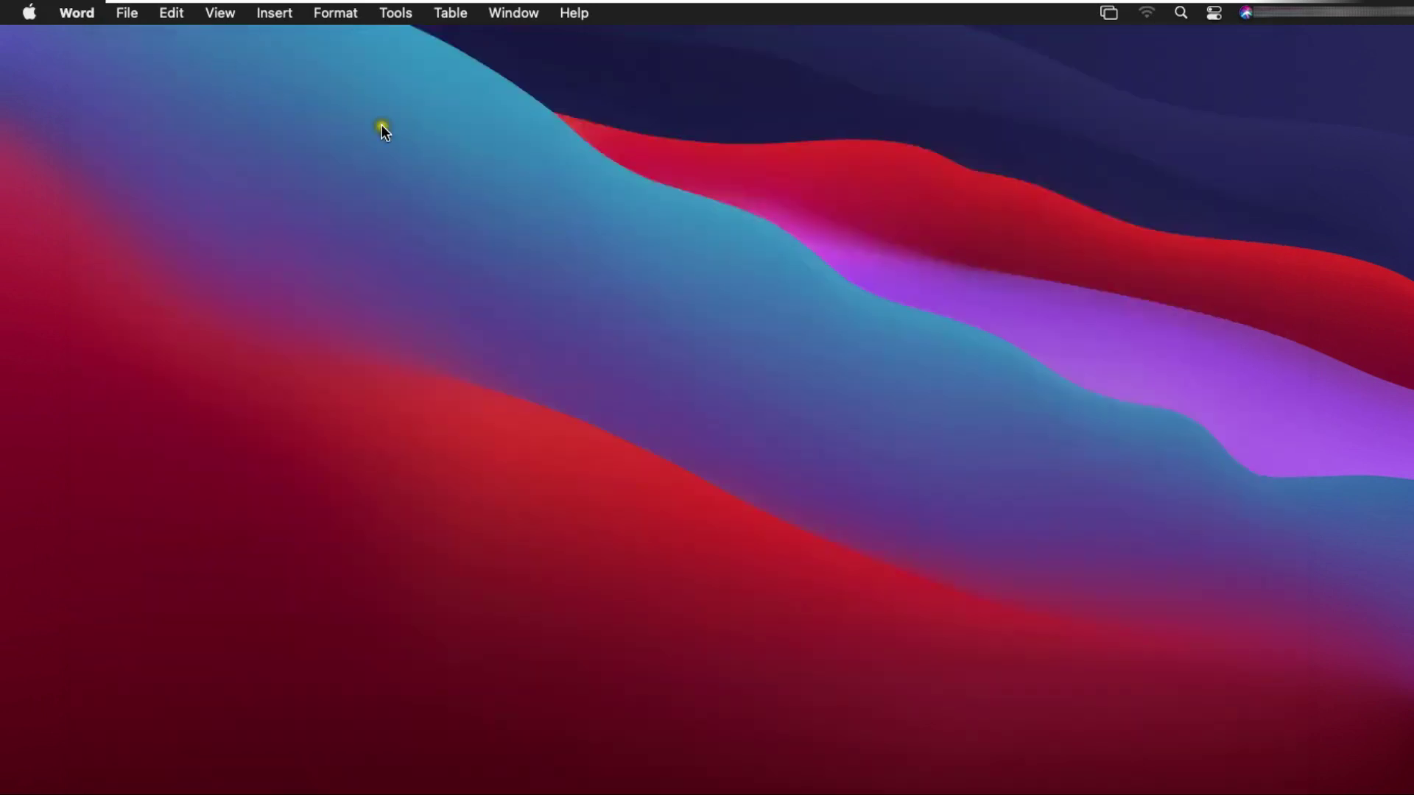